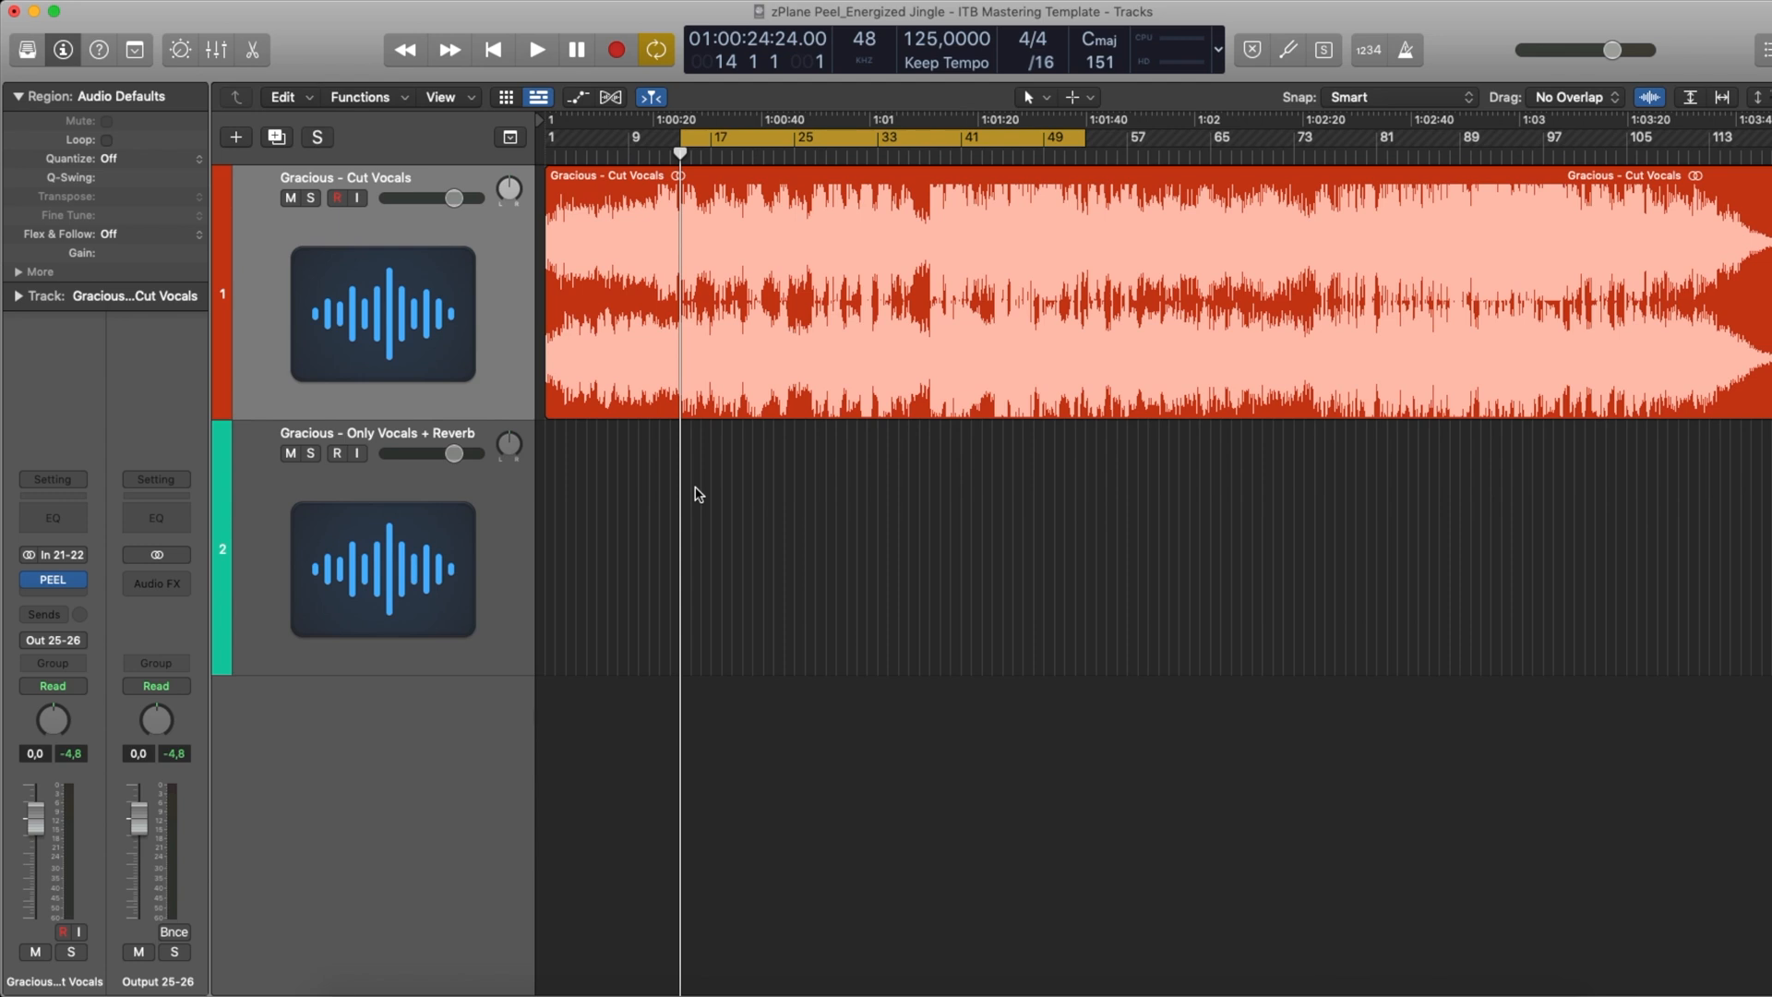
Step: Play the song and open the PEEL plug-in on the Gracious - Cut Vocals track to view its stereo spectrum
{"action": "key", "text": "space"}
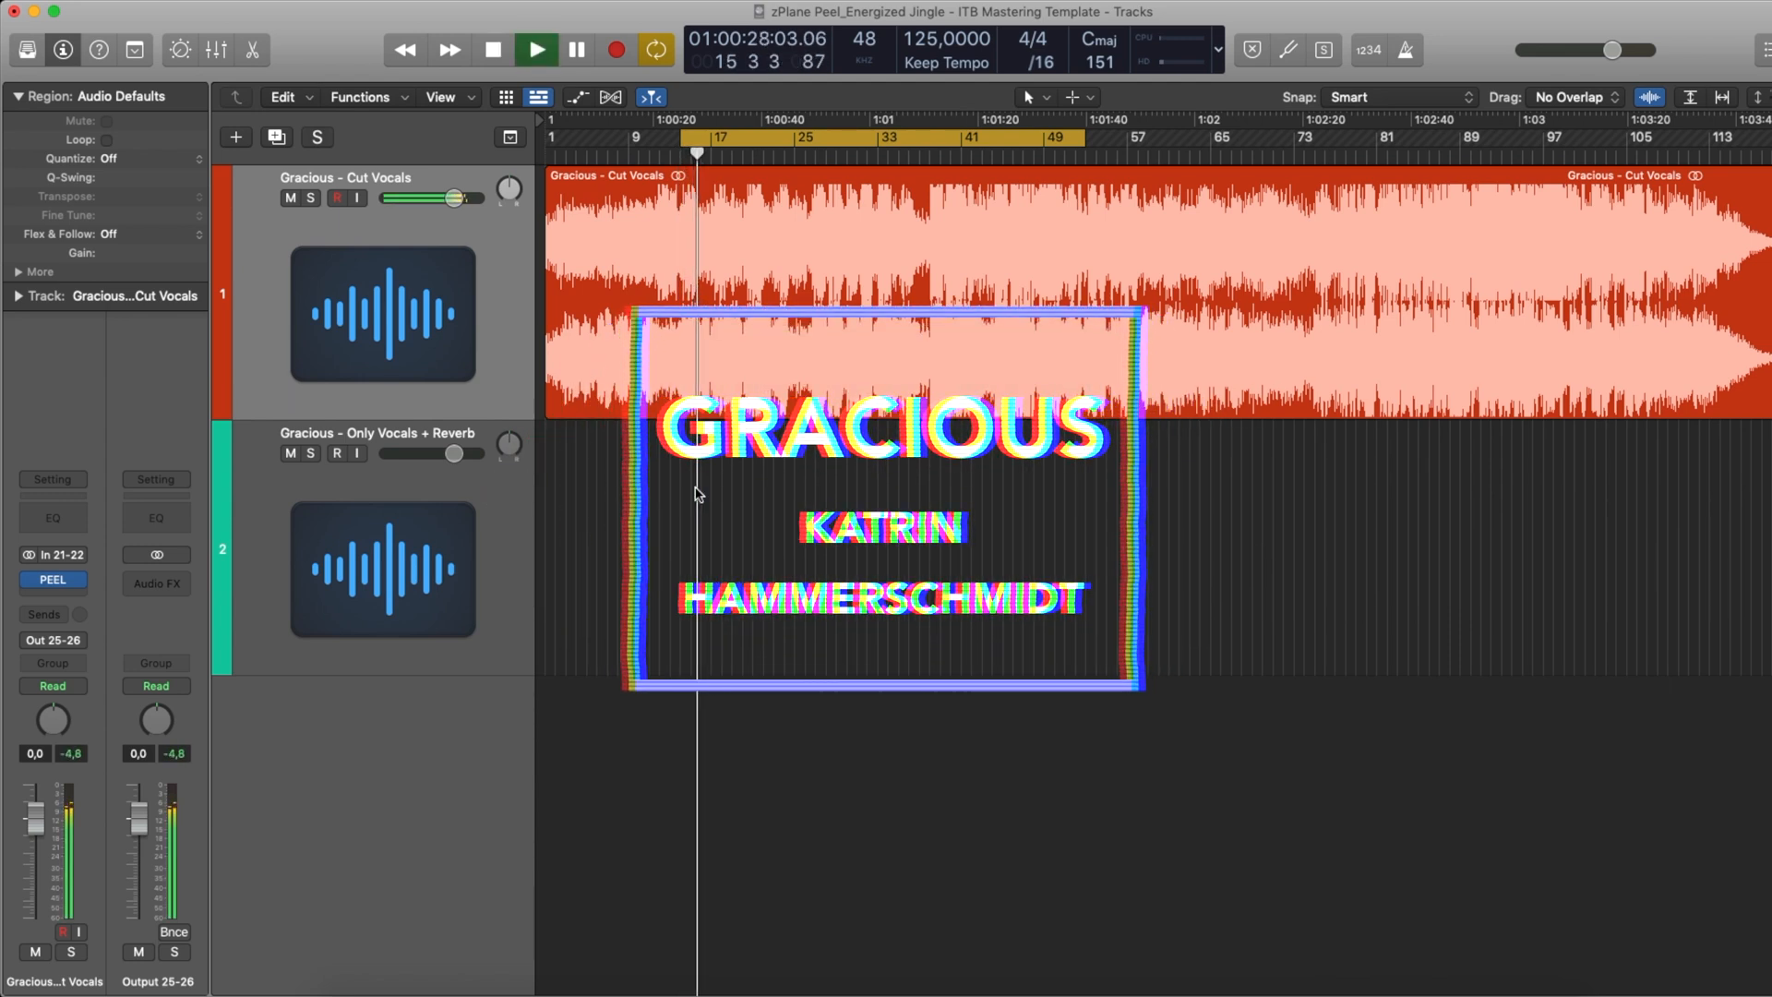
{"action": "left_click", "coordinate": [57, 584]}
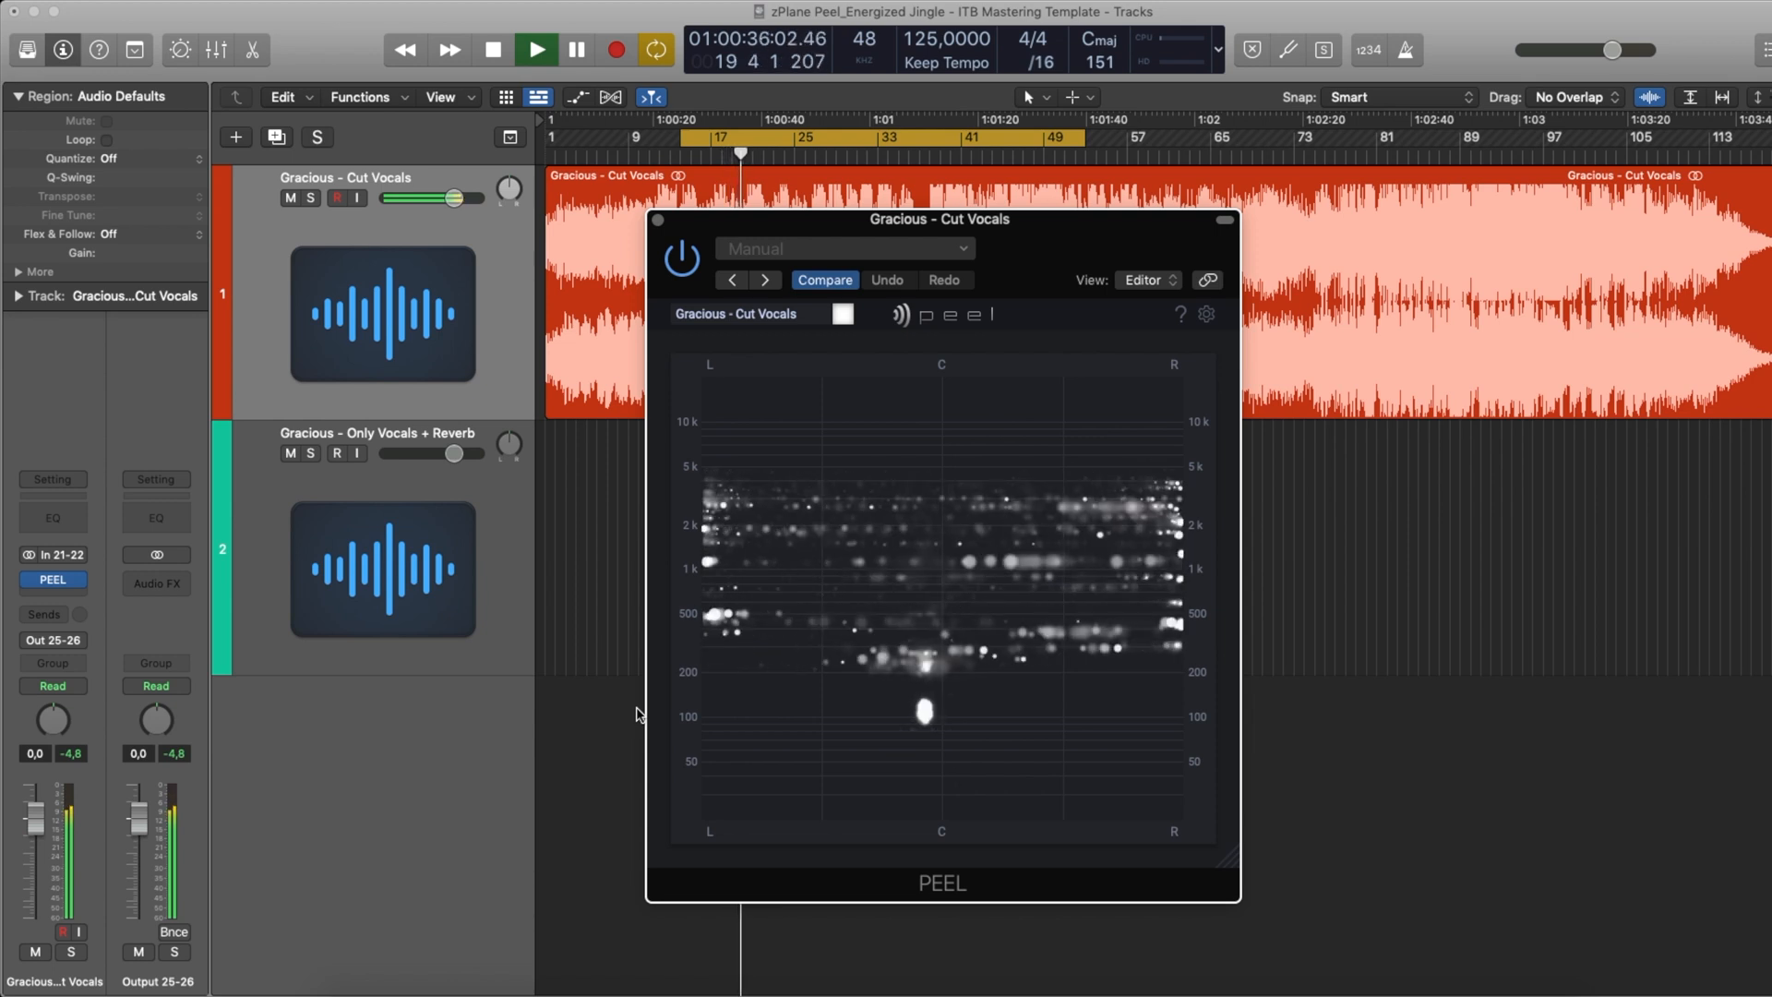
{"action": "key", "text": "space"}
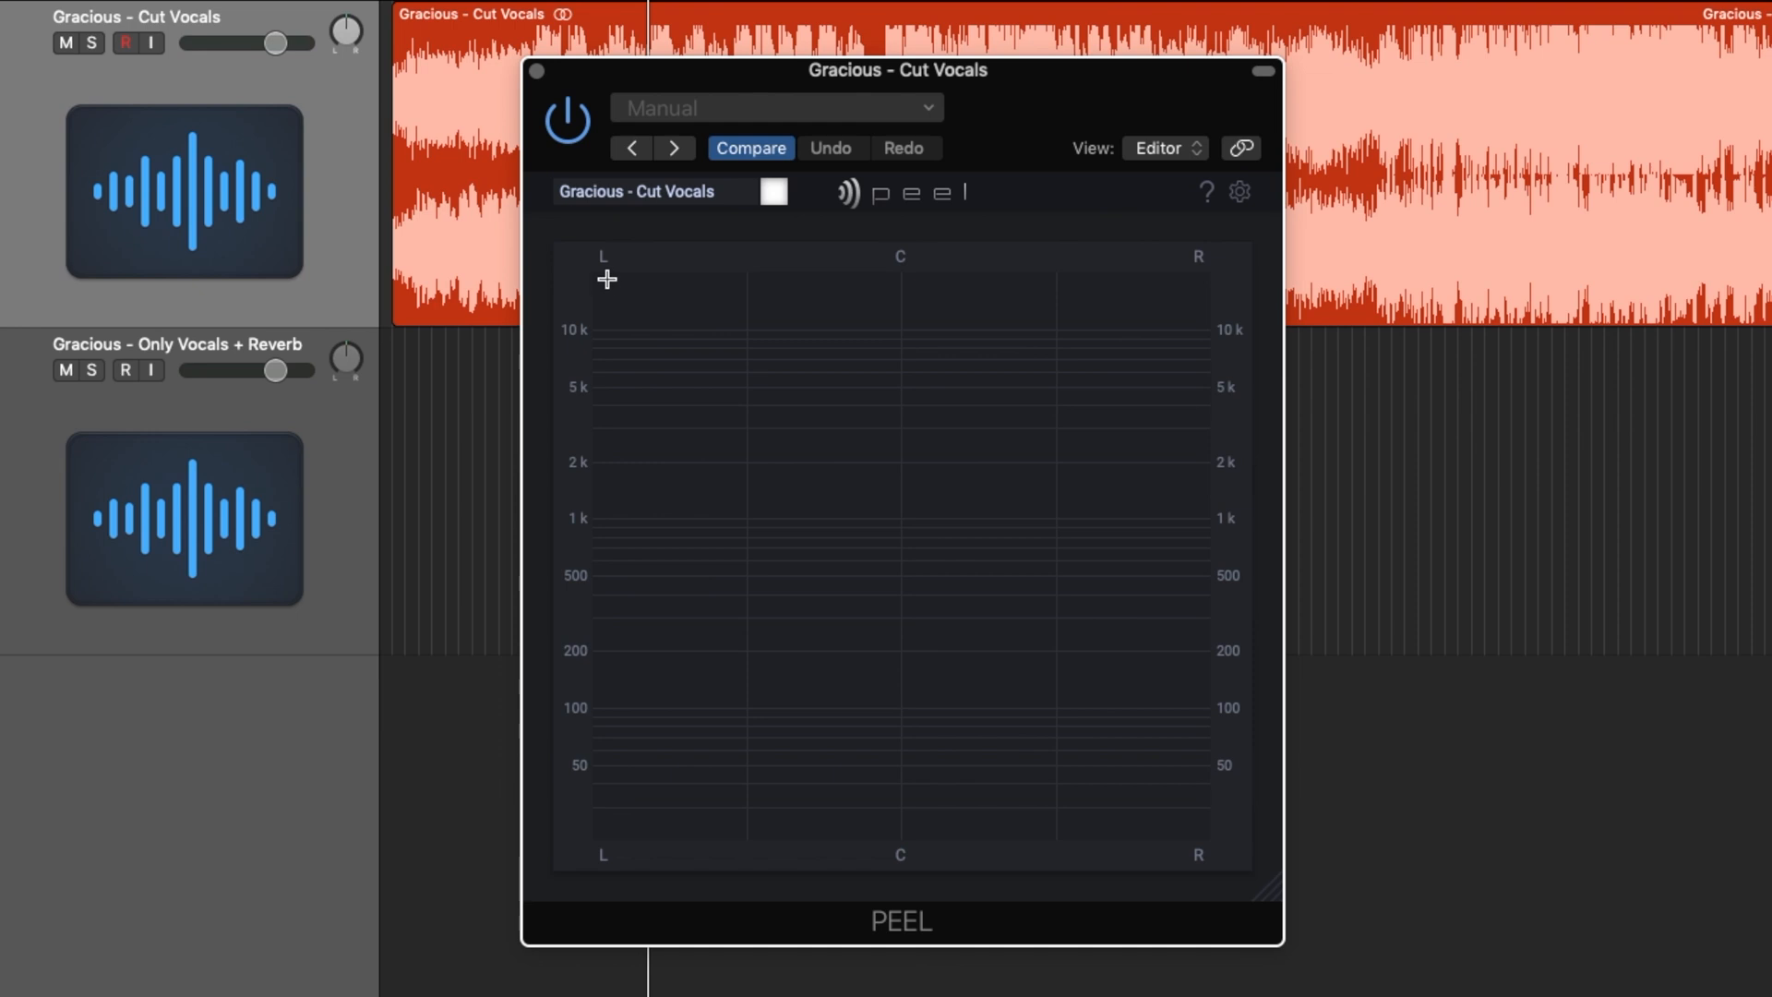
{"action": "key", "text": "space"}
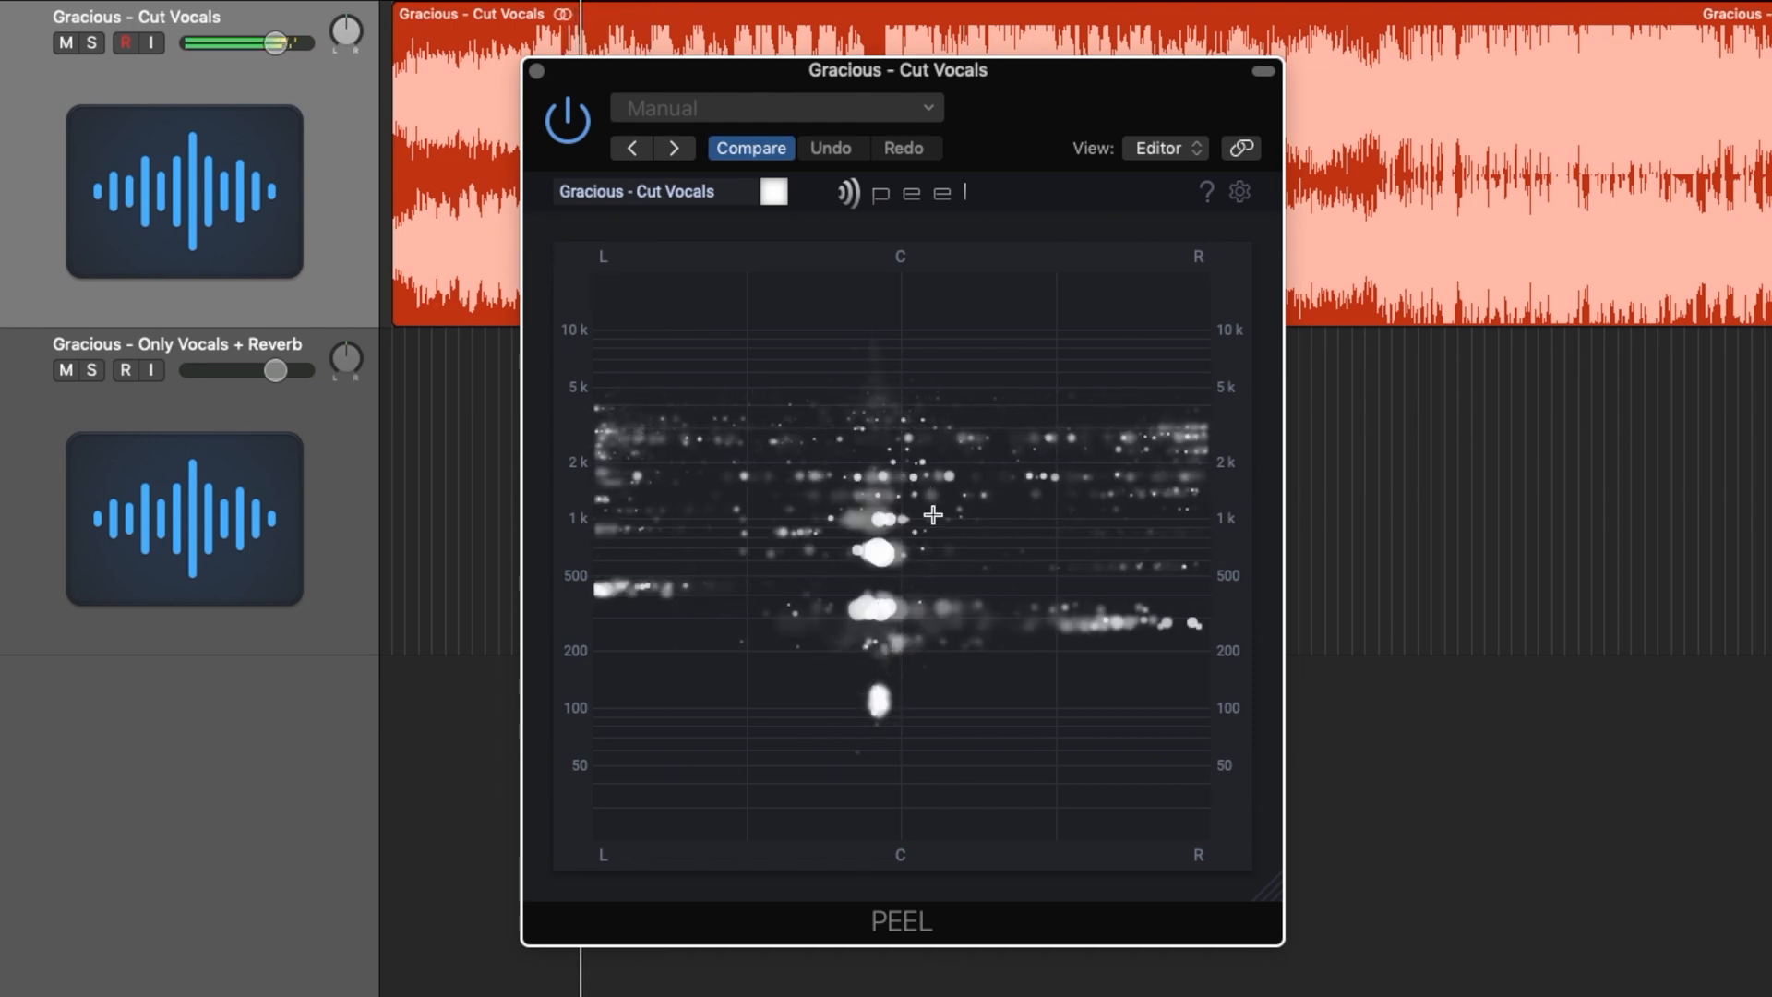
Step: Set the PEEL display colour of the Cut Vocals track to green
{"action": "left_click", "coordinate": [783, 199]}
{"action": "left_click", "coordinate": [795, 369]}
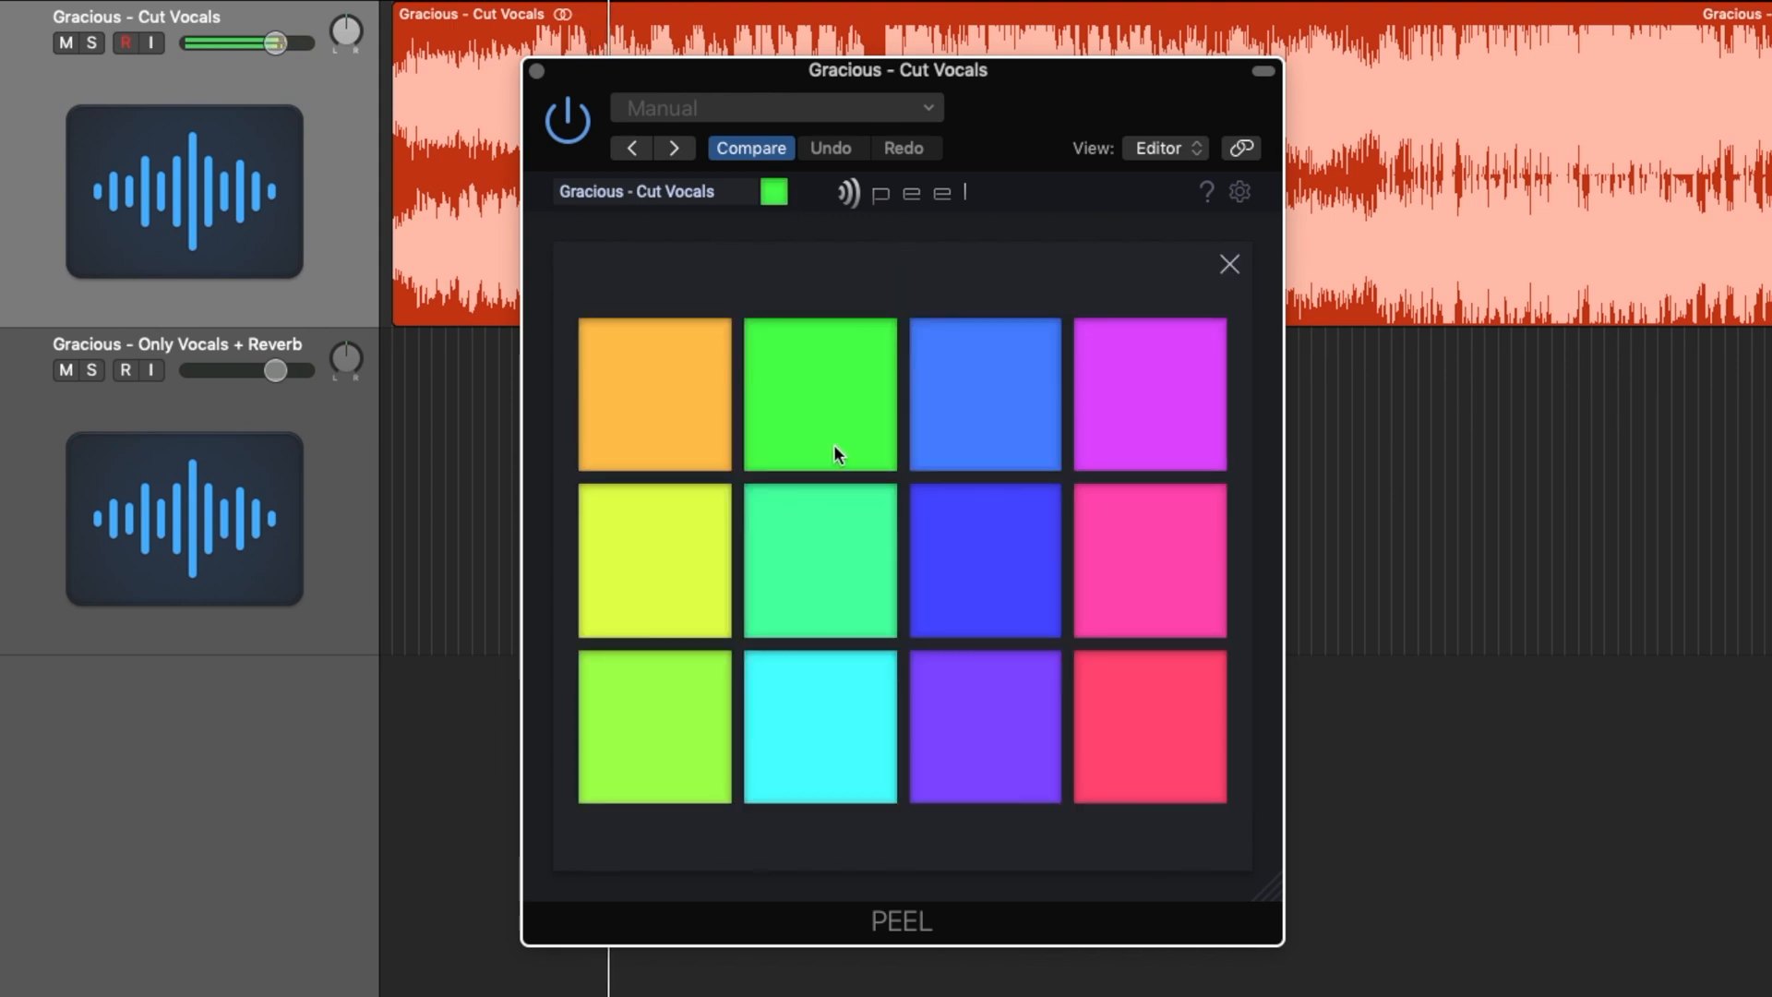
{"action": "left_click", "coordinate": [1223, 274]}
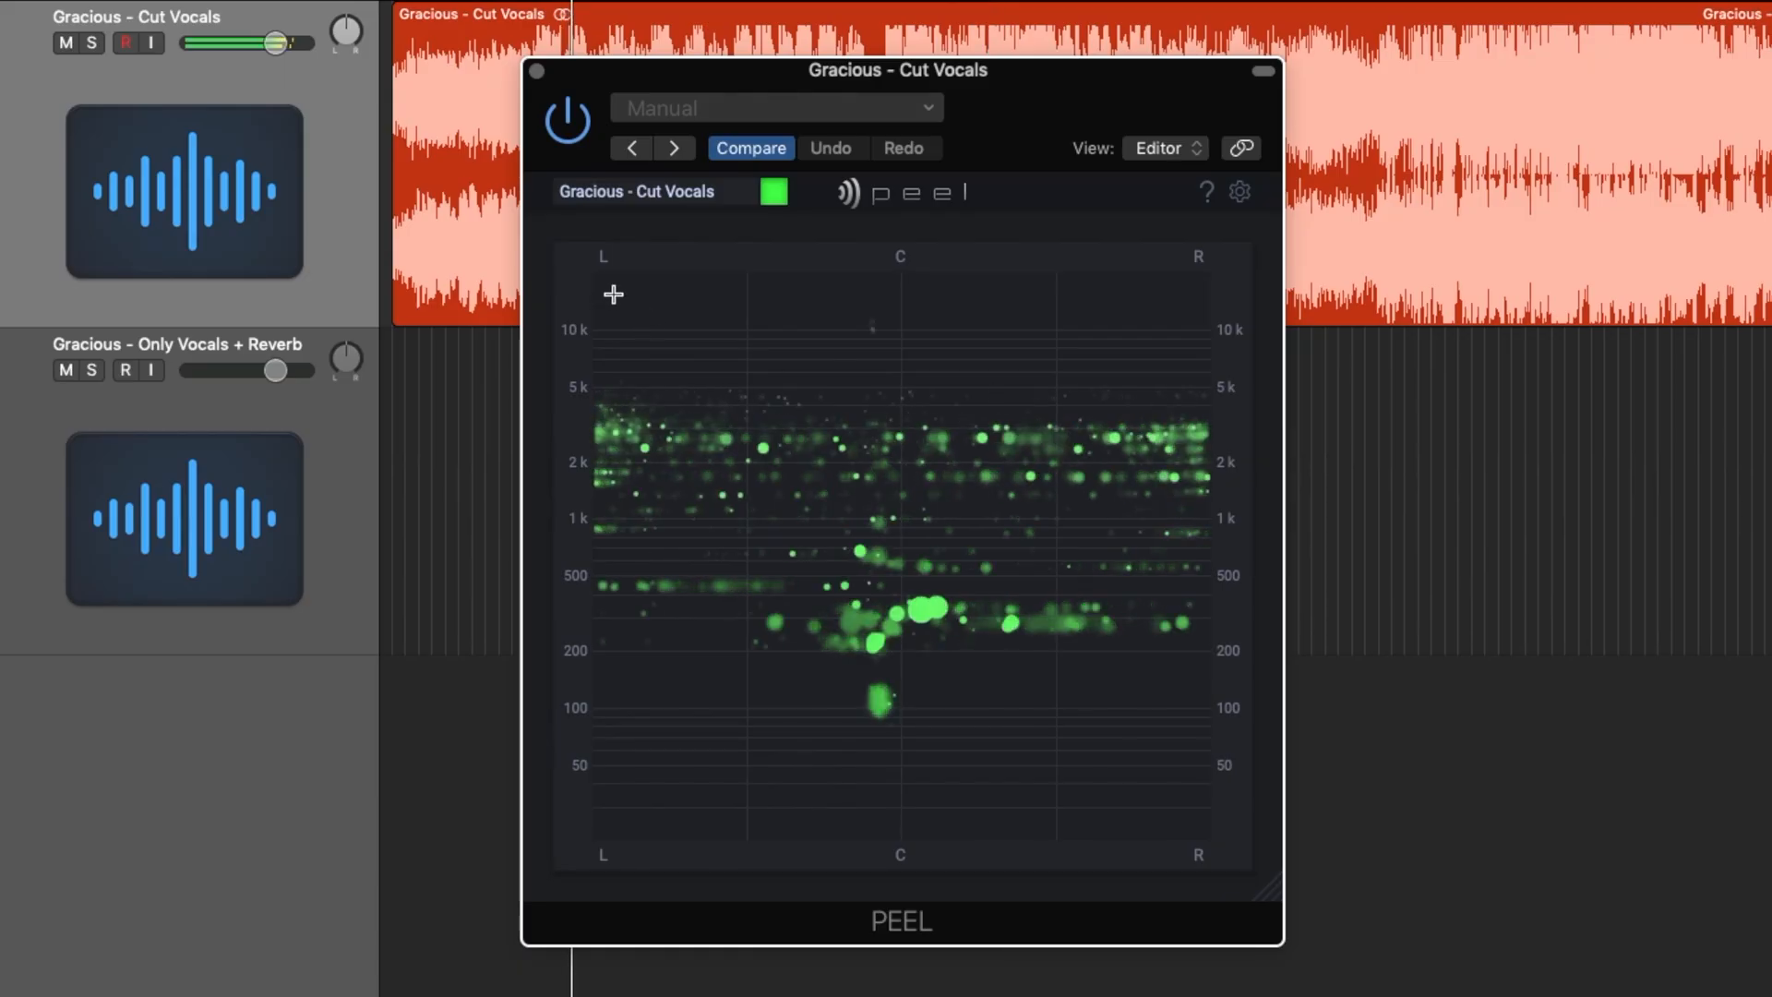
Step: Draw a selection over the left side of PEEL's display, then shrink it and place it at about 900 Hz to 4 kHz
{"action": "left_click_drag", "start_coordinate": [602, 289], "coordinate": [752, 678]}
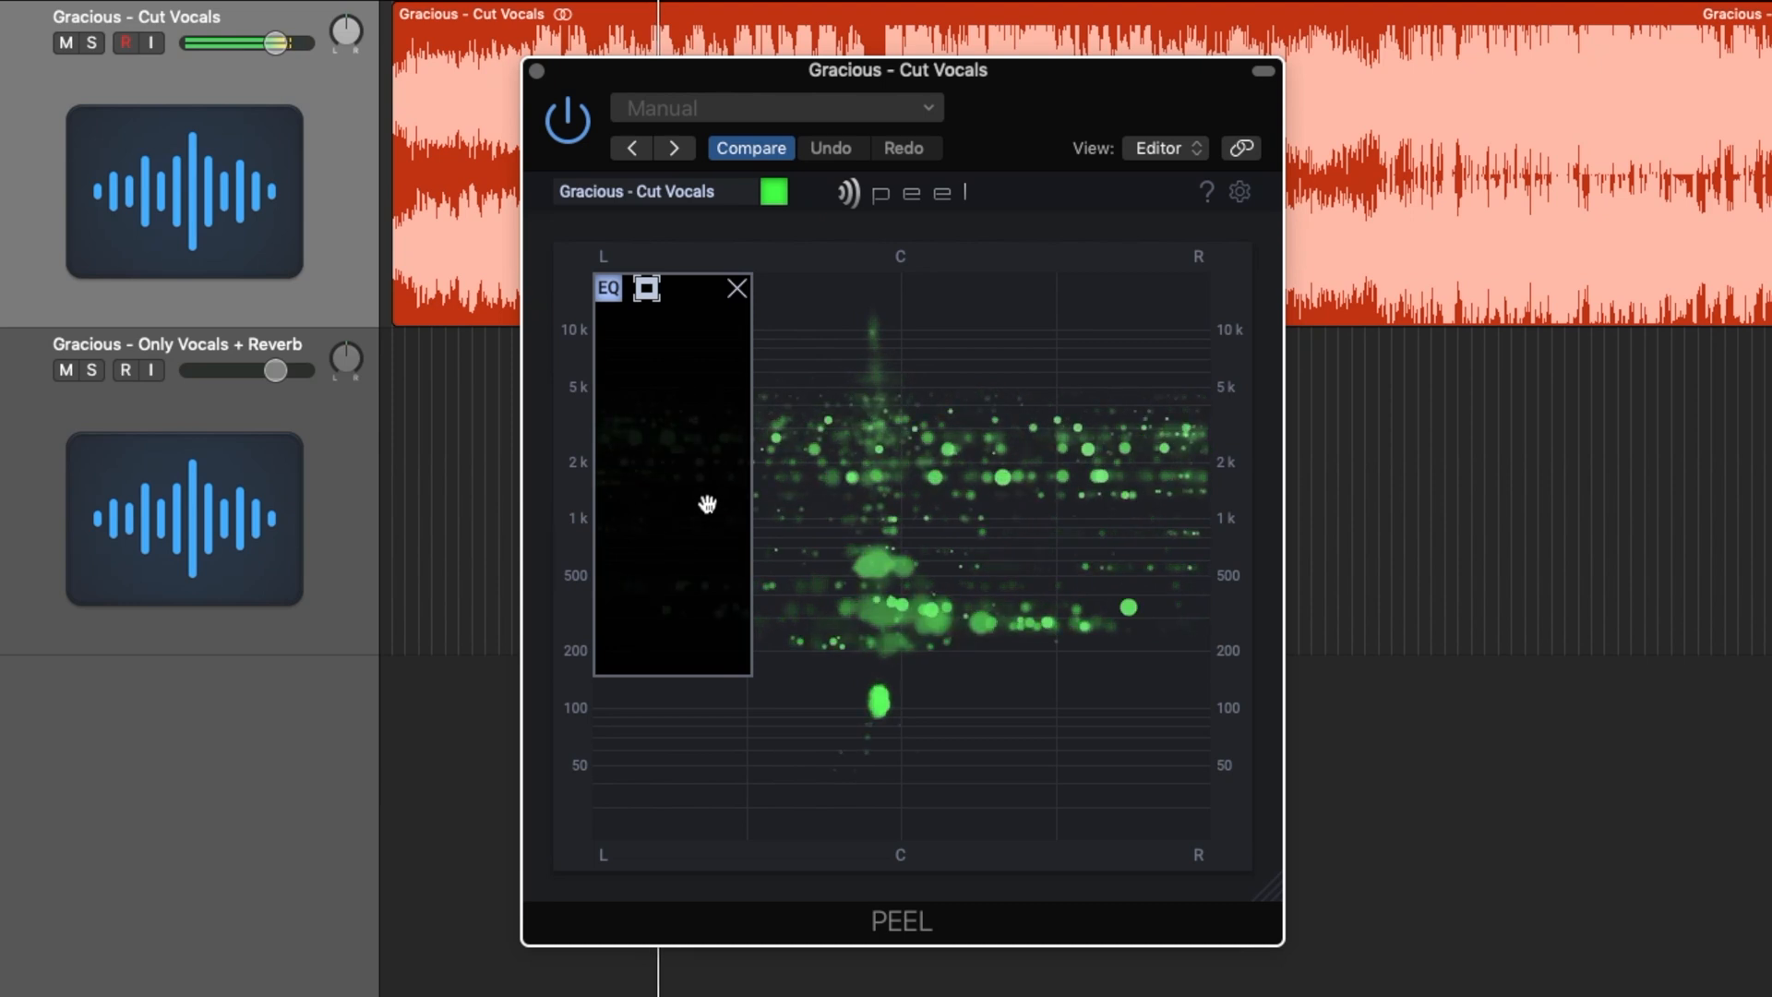
{"action": "mouse_move", "coordinate": [751, 483]}
{"action": "left_mouse_down"}
{"action": "mouse_move", "coordinate": [1271, 444]}
{"action": "mouse_move", "coordinate": [744, 483]}
{"action": "left_mouse_up"}
{"action": "left_click_drag", "start_coordinate": [676, 673], "coordinate": [679, 531]}
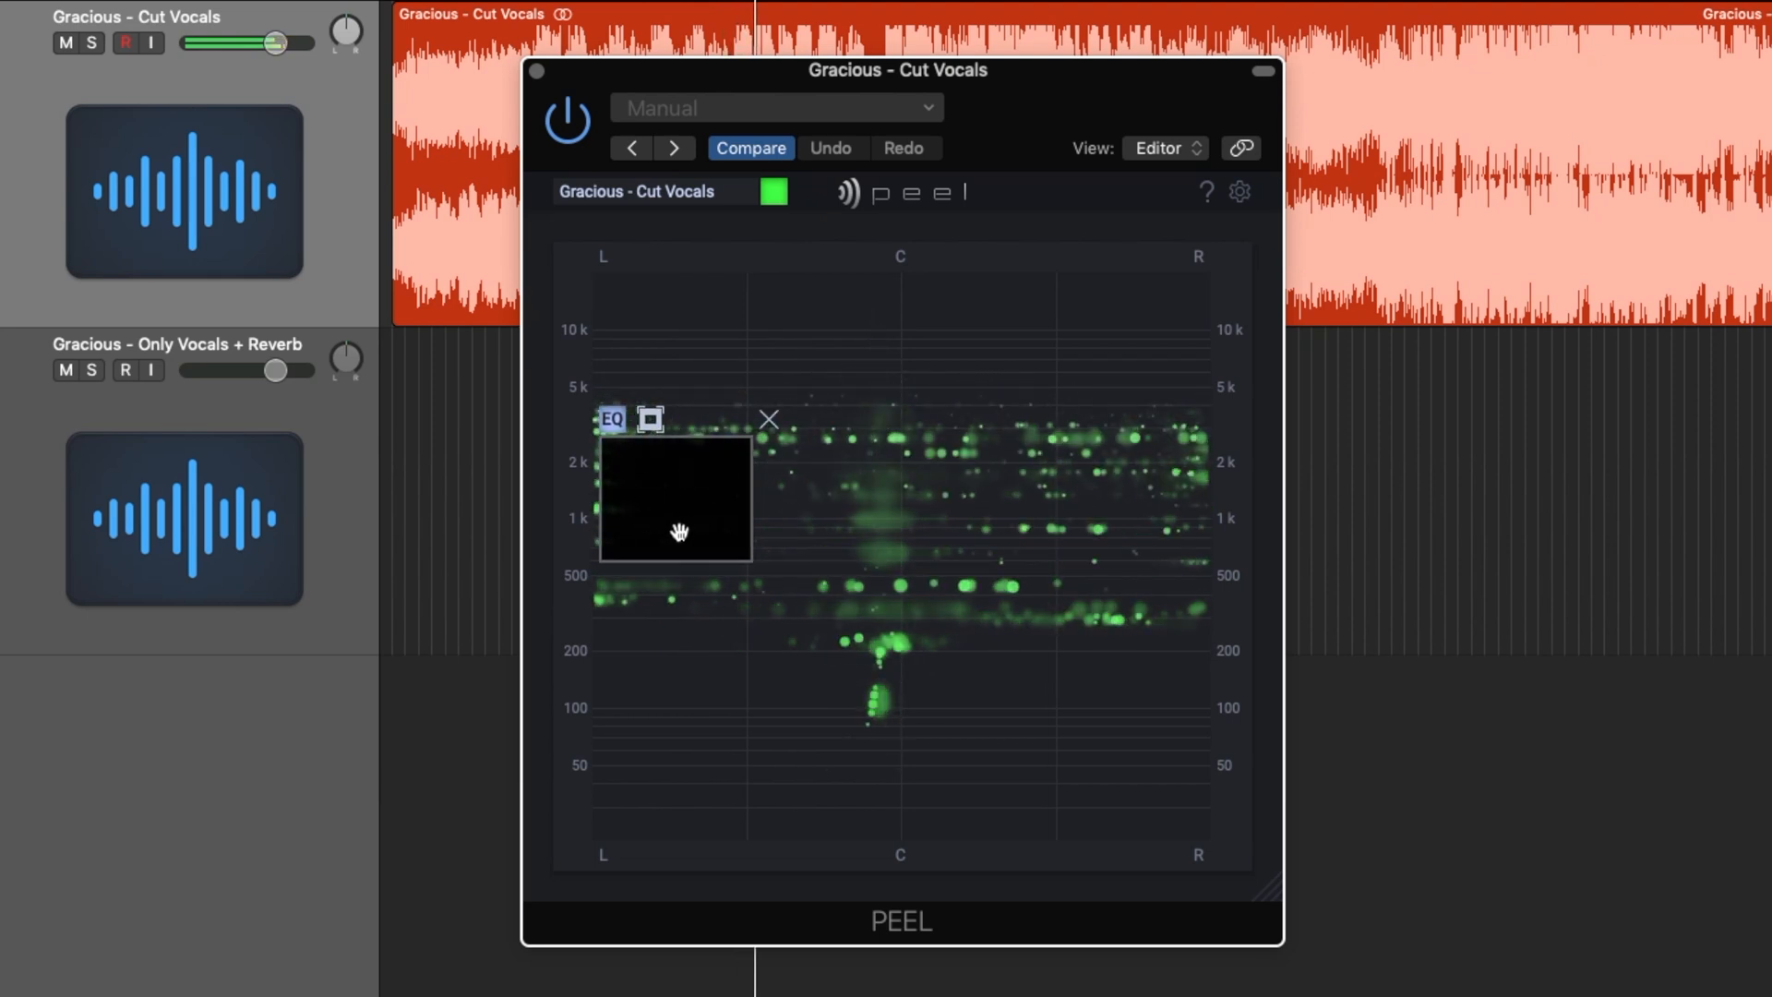
{"action": "left_click_drag", "start_coordinate": [665, 479], "coordinate": [665, 449]}
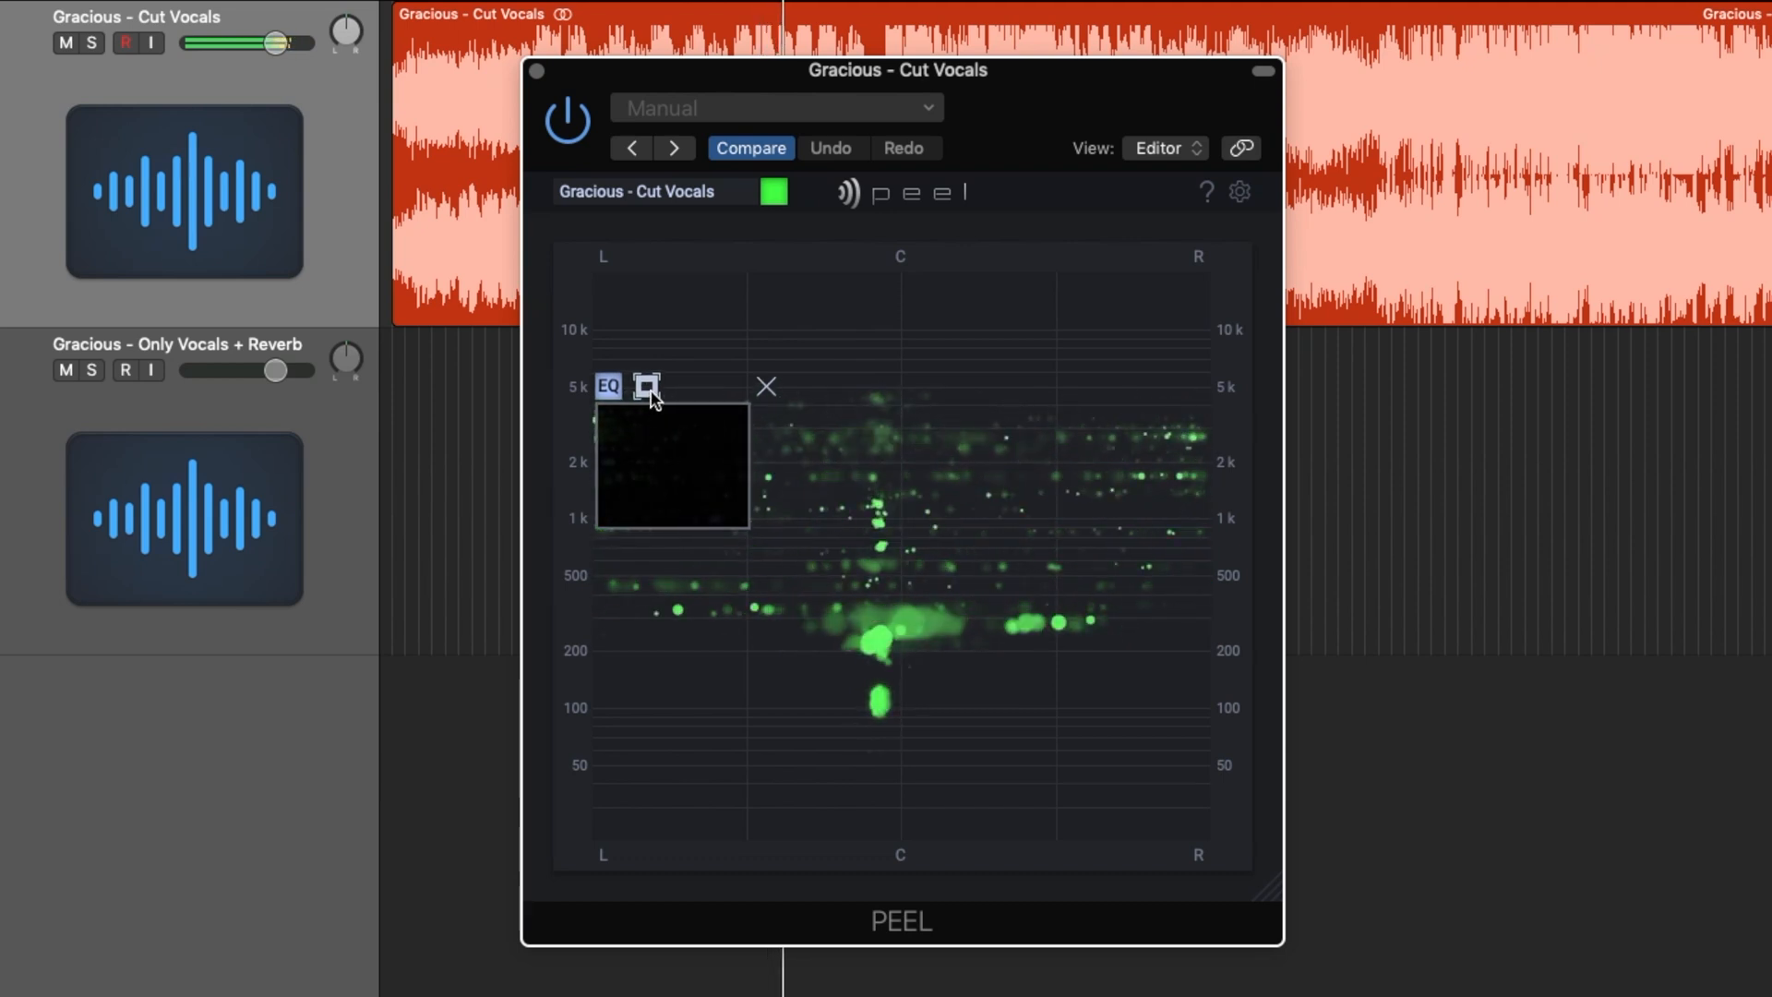
Step: Solo the PEEL selection and audition different areas by moving it across the stereo and frequency field
{"action": "left_click", "coordinate": [646, 386]}
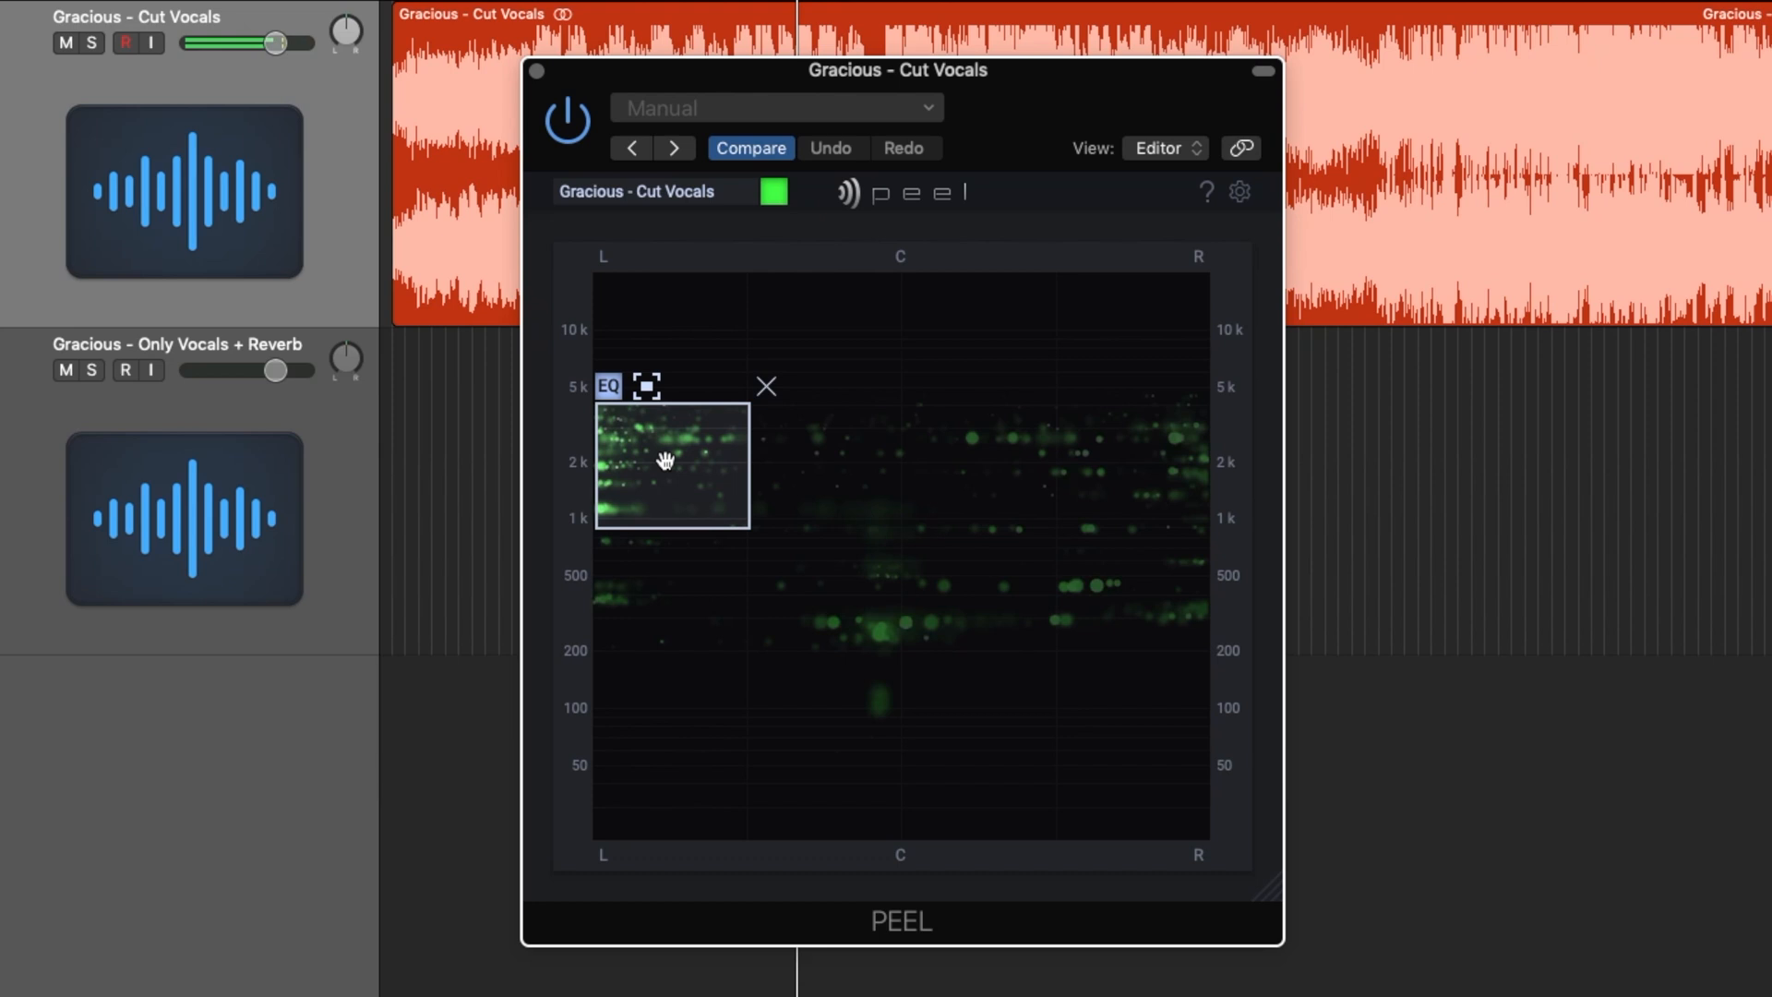
{"action": "left_click_drag", "start_coordinate": [704, 466], "coordinate": [704, 443]}
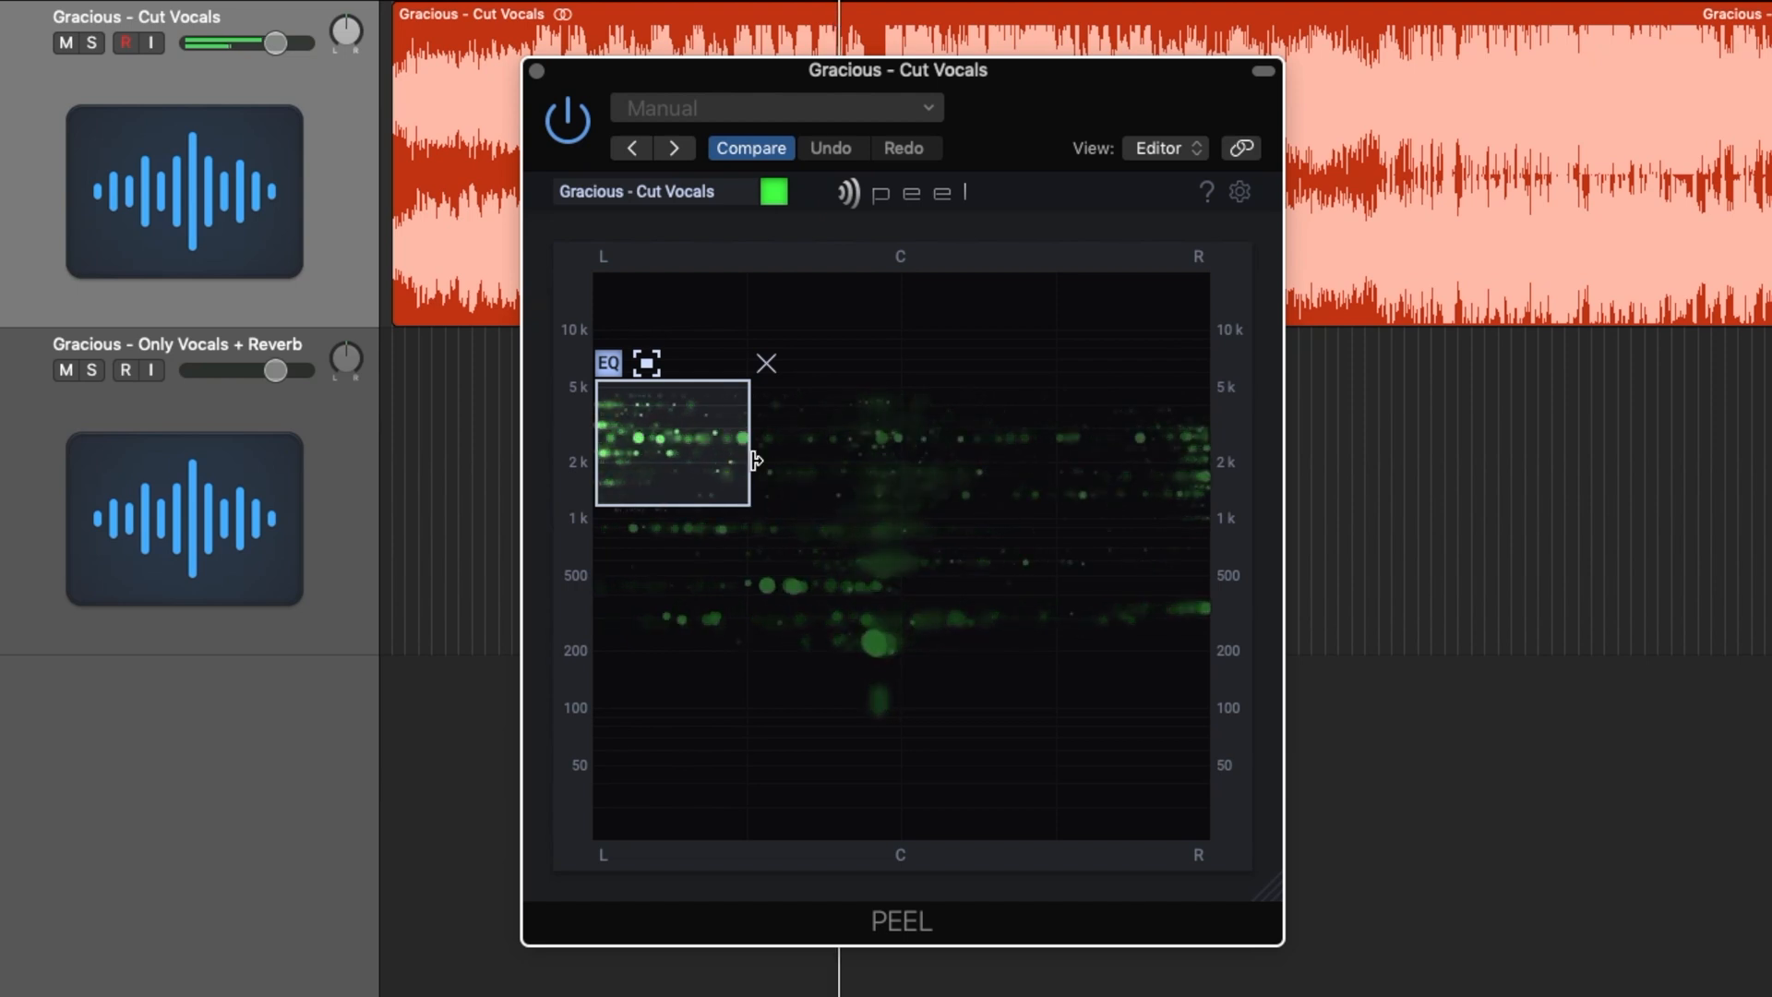
{"action": "left_click_drag", "start_coordinate": [754, 444], "coordinate": [881, 684]}
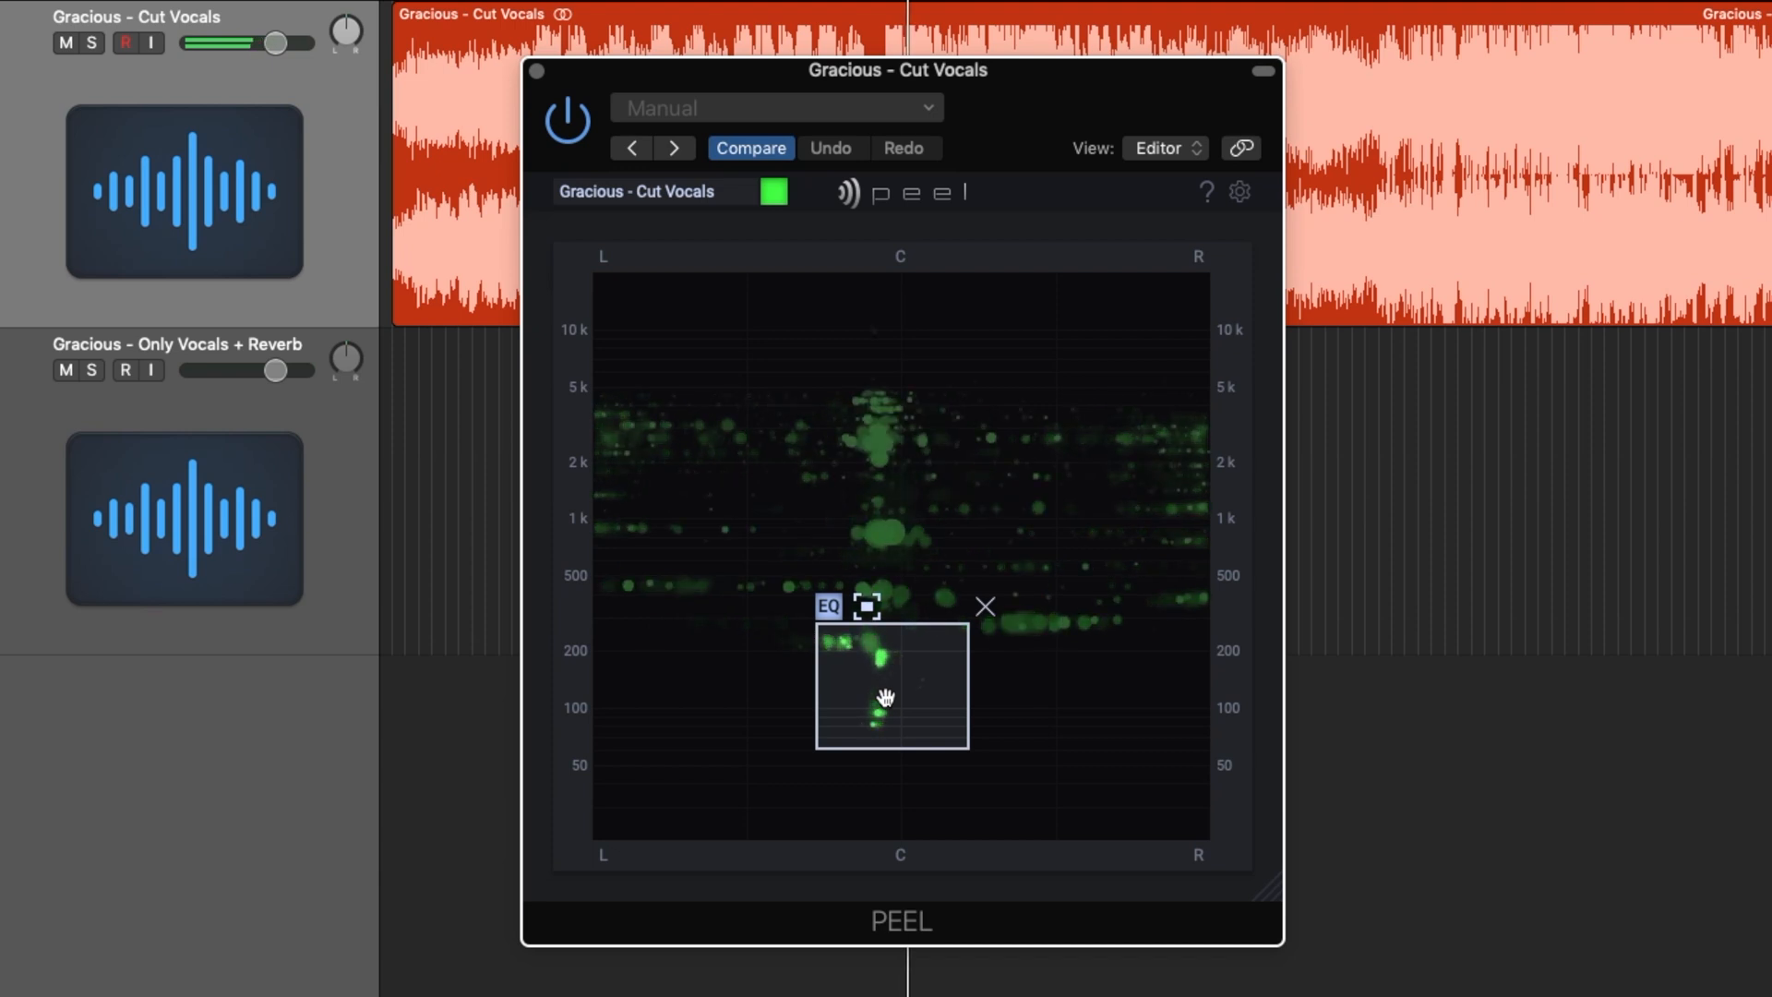
{"action": "left_click_drag", "start_coordinate": [886, 697], "coordinate": [1197, 482]}
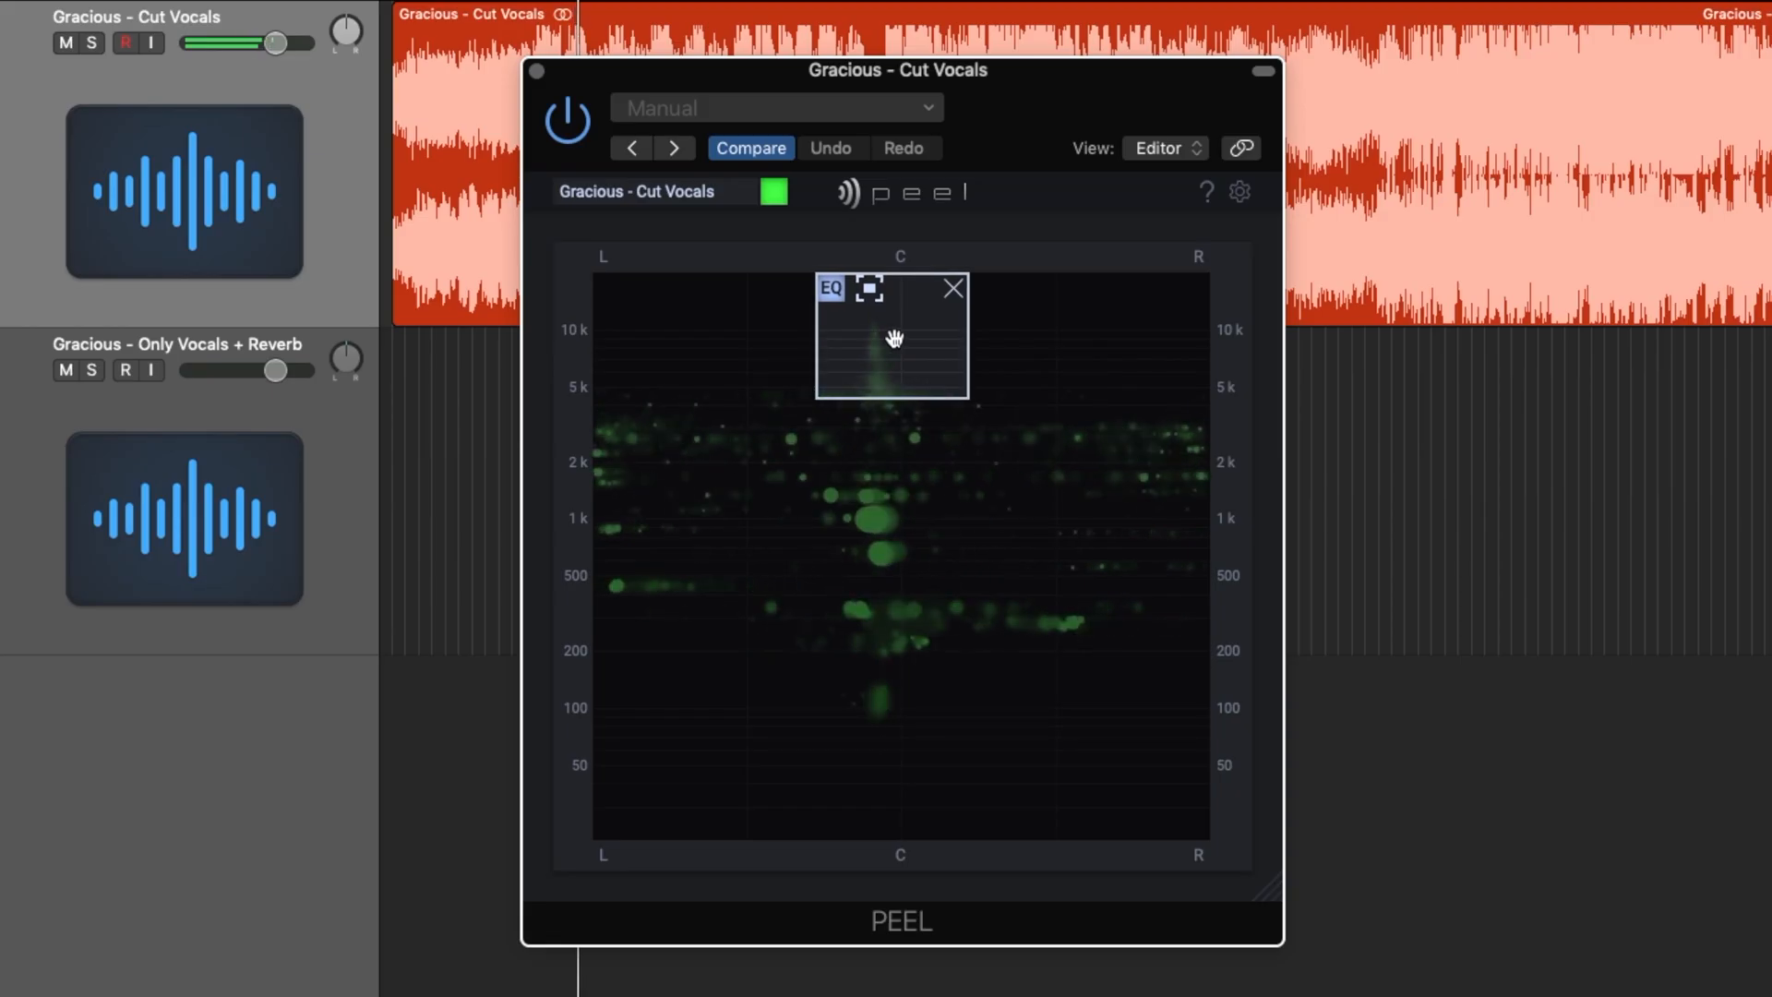
Step: Reshape the selection into a narrow centre band from about 300 Hz to 13 kHz, switch off its solo and close PEEL
{"action": "left_click_drag", "start_coordinate": [894, 338], "coordinate": [907, 578]}
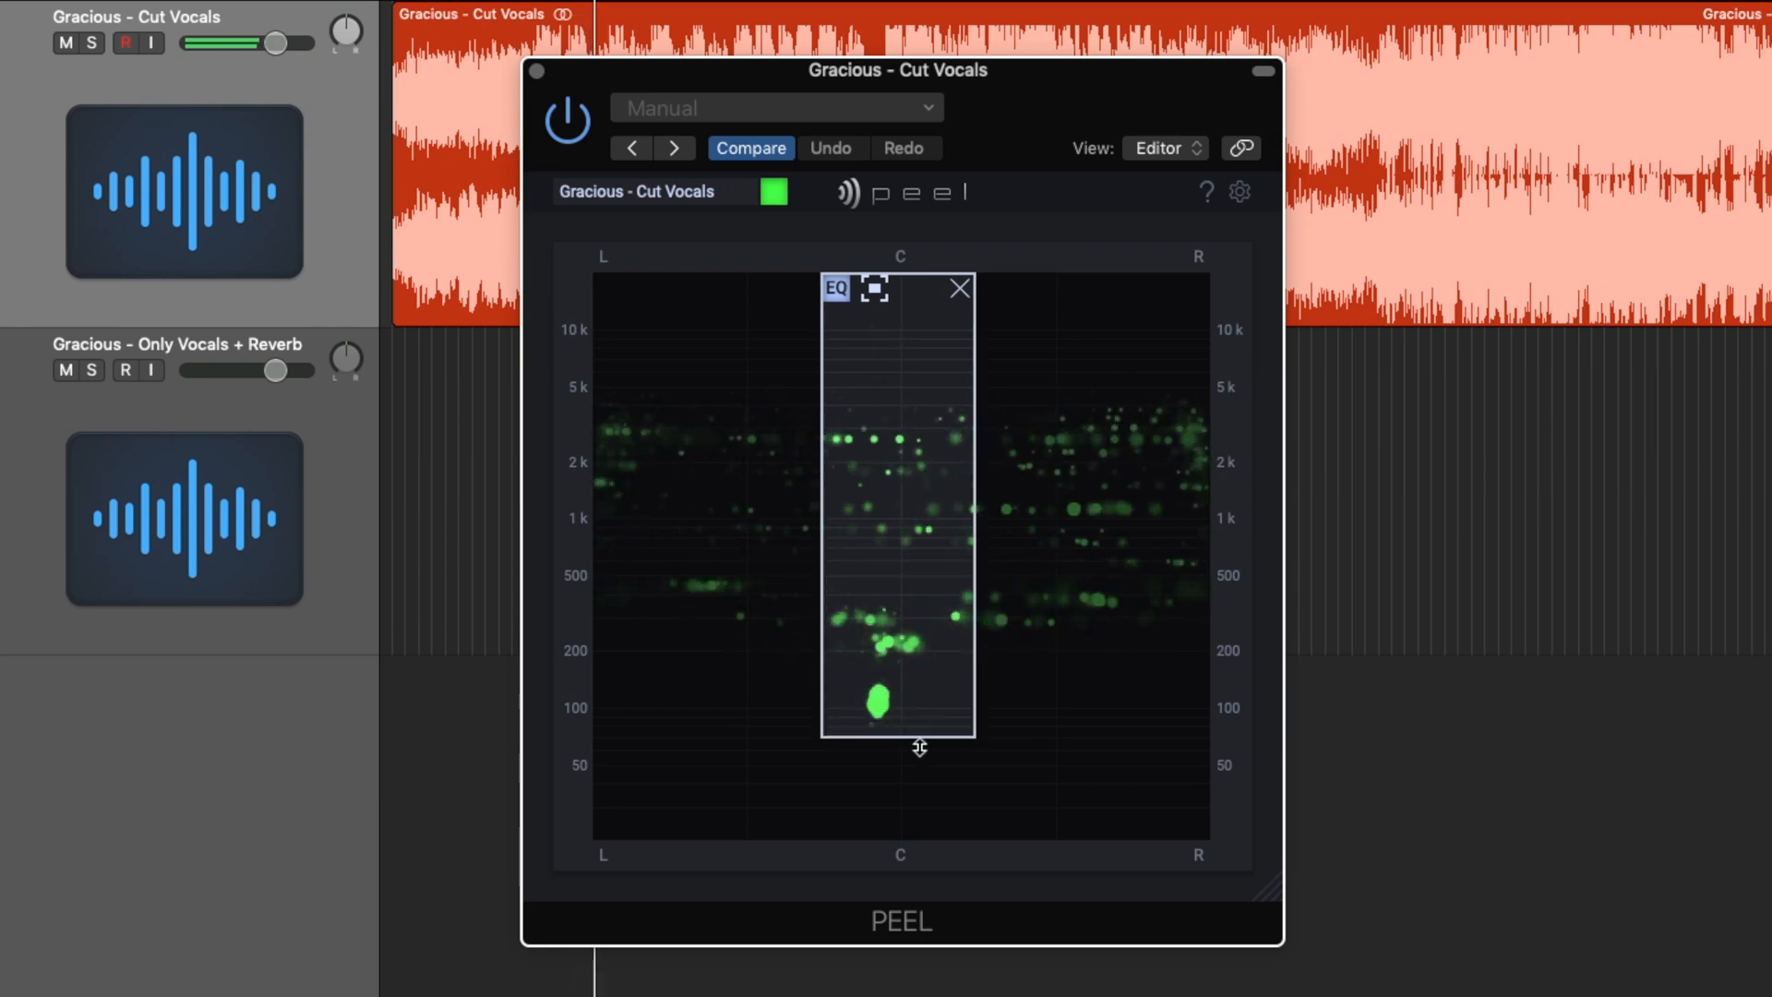
{"action": "mouse_move", "coordinate": [923, 644]}
{"action": "left_mouse_down"}
{"action": "mouse_move", "coordinate": [924, 585]}
{"action": "mouse_move", "coordinate": [925, 612]}
{"action": "left_mouse_up"}
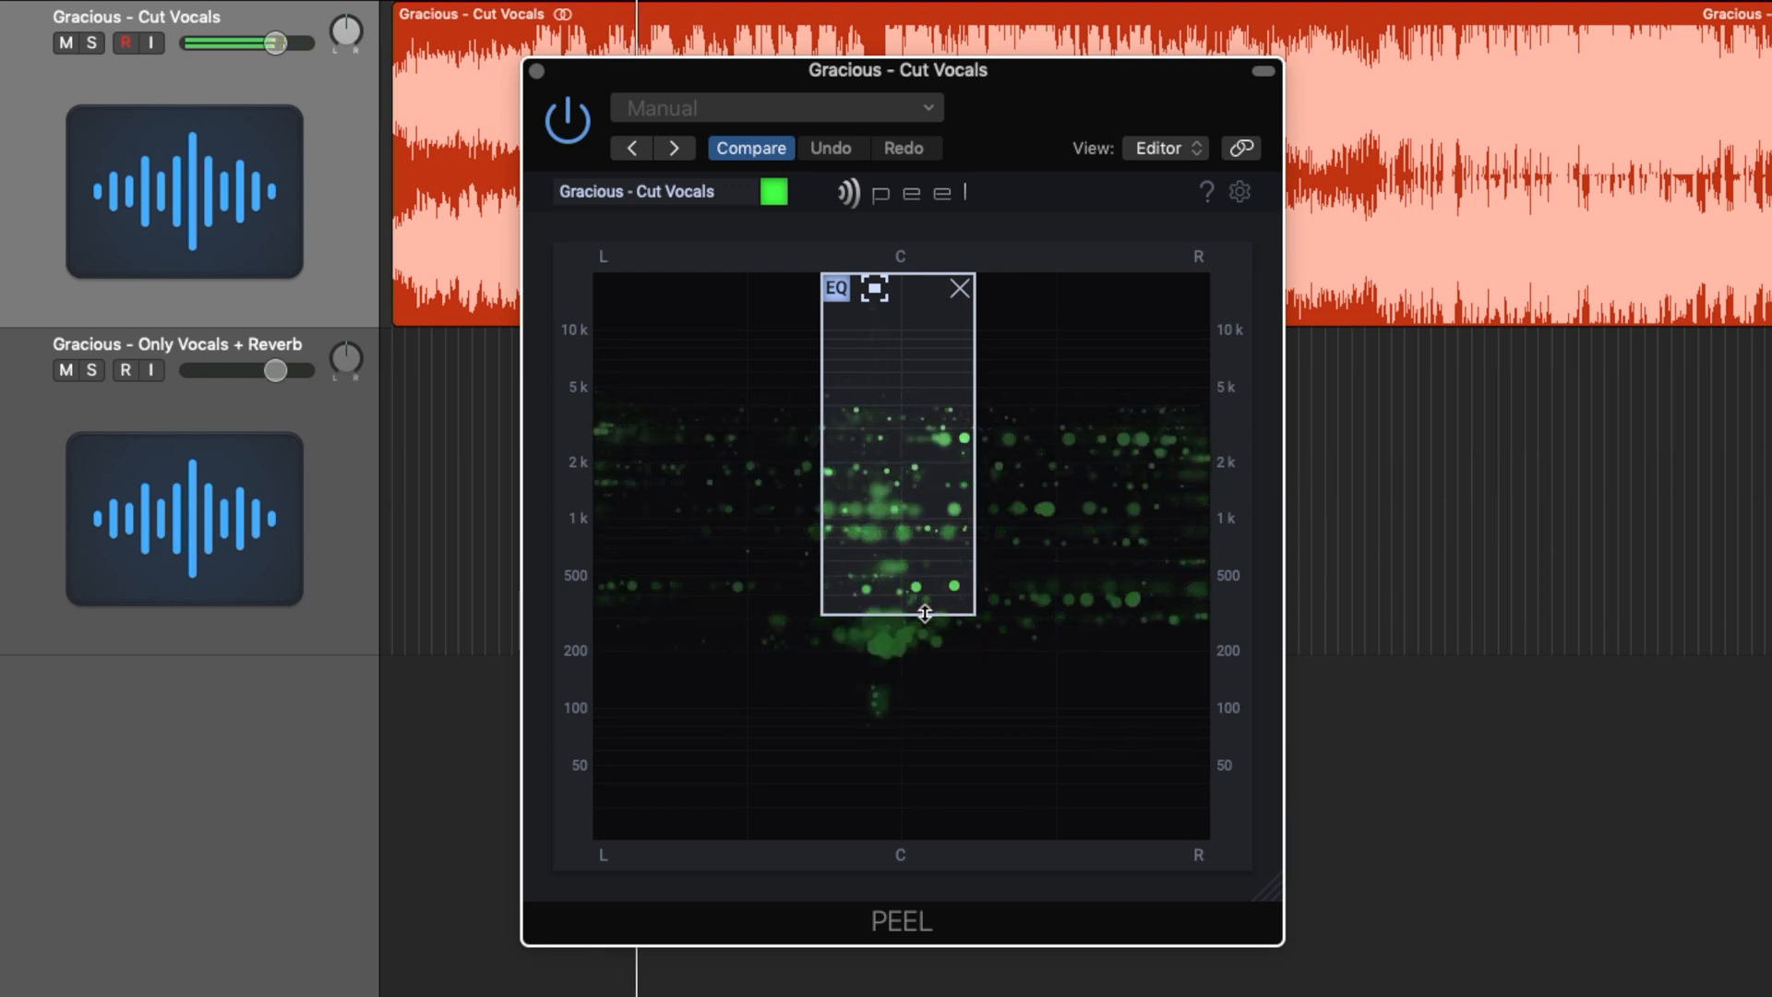
{"action": "mouse_move", "coordinate": [913, 277]}
{"action": "left_mouse_down"}
{"action": "mouse_move", "coordinate": [921, 466]}
{"action": "mouse_move", "coordinate": [923, 308]}
{"action": "left_mouse_up"}
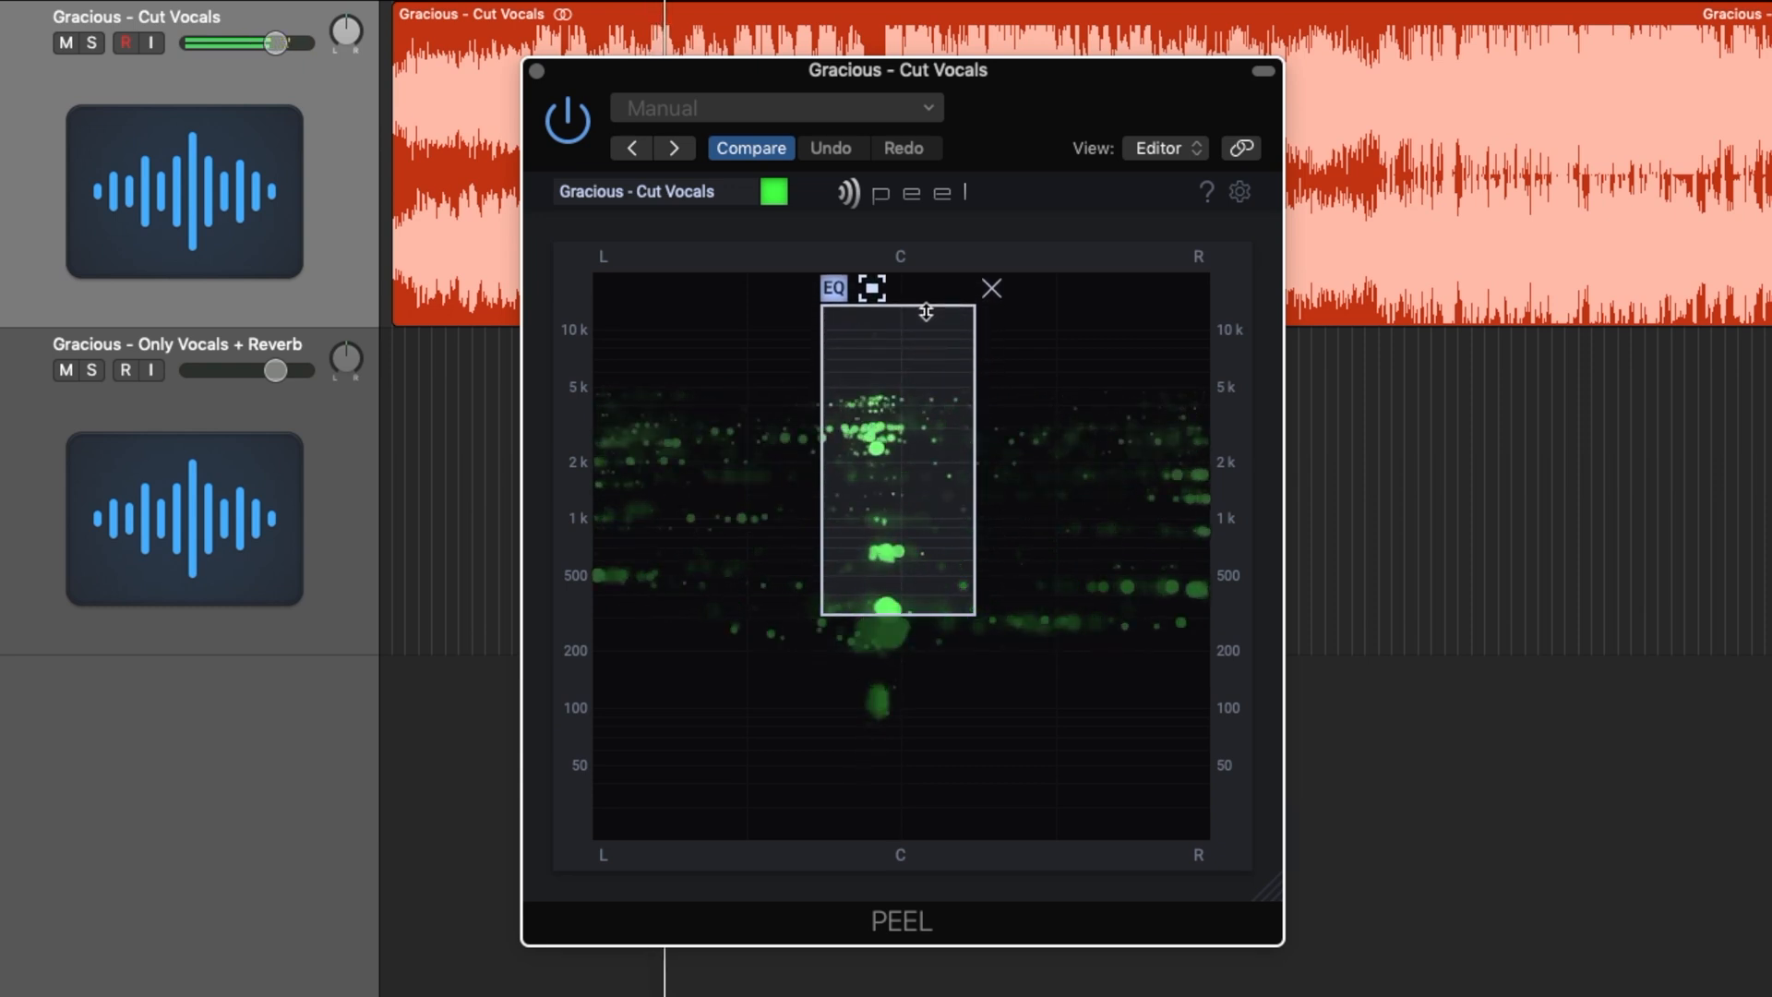
{"action": "left_click_drag", "start_coordinate": [978, 449], "coordinate": [962, 452]}
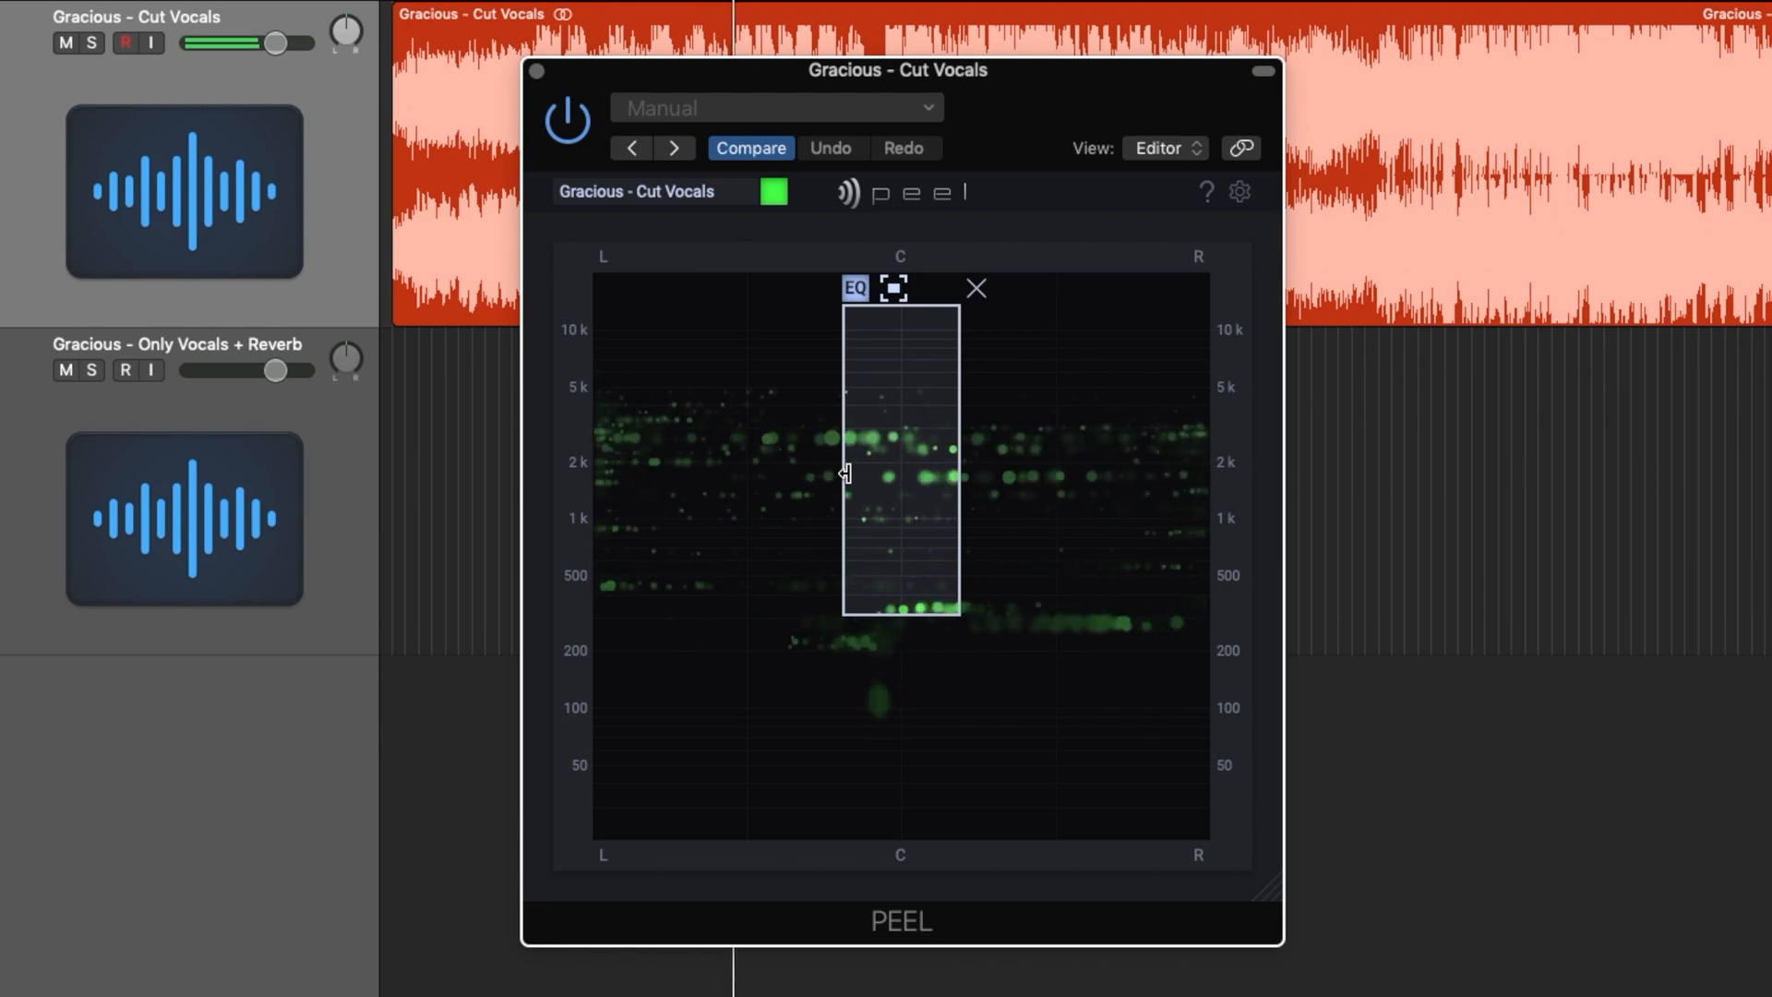
{"action": "left_click", "coordinate": [895, 289]}
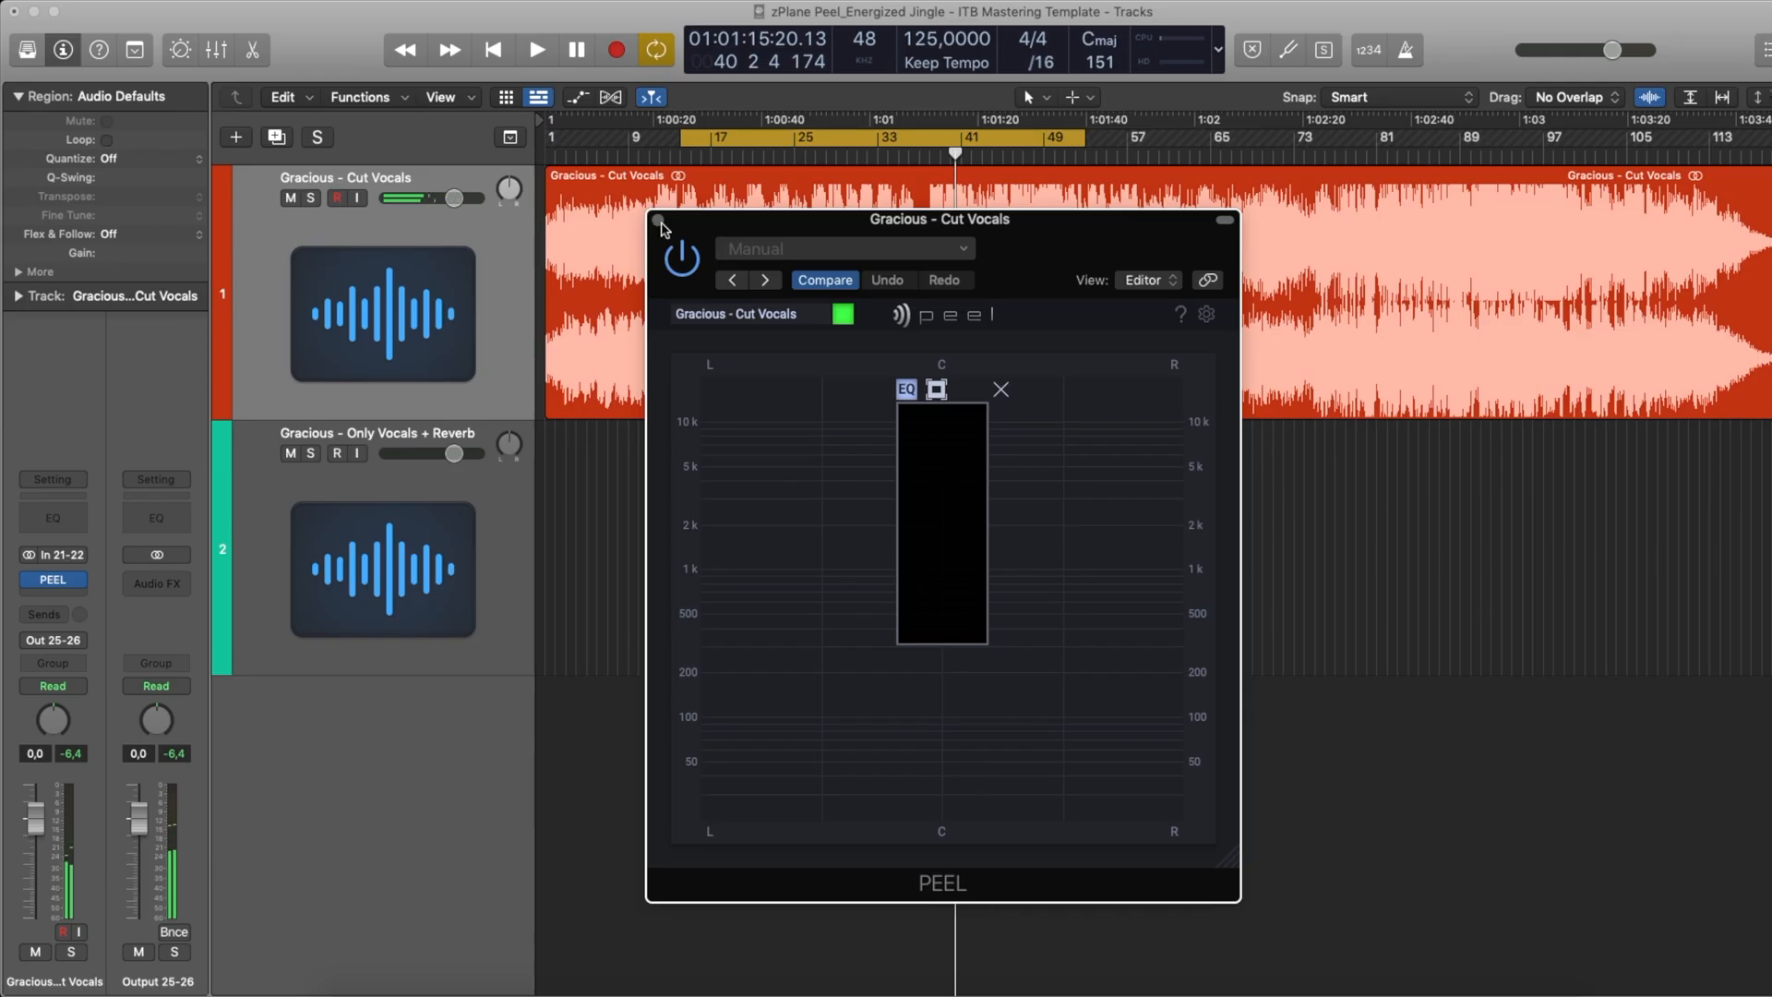
{"action": "left_click", "coordinate": [658, 222]}
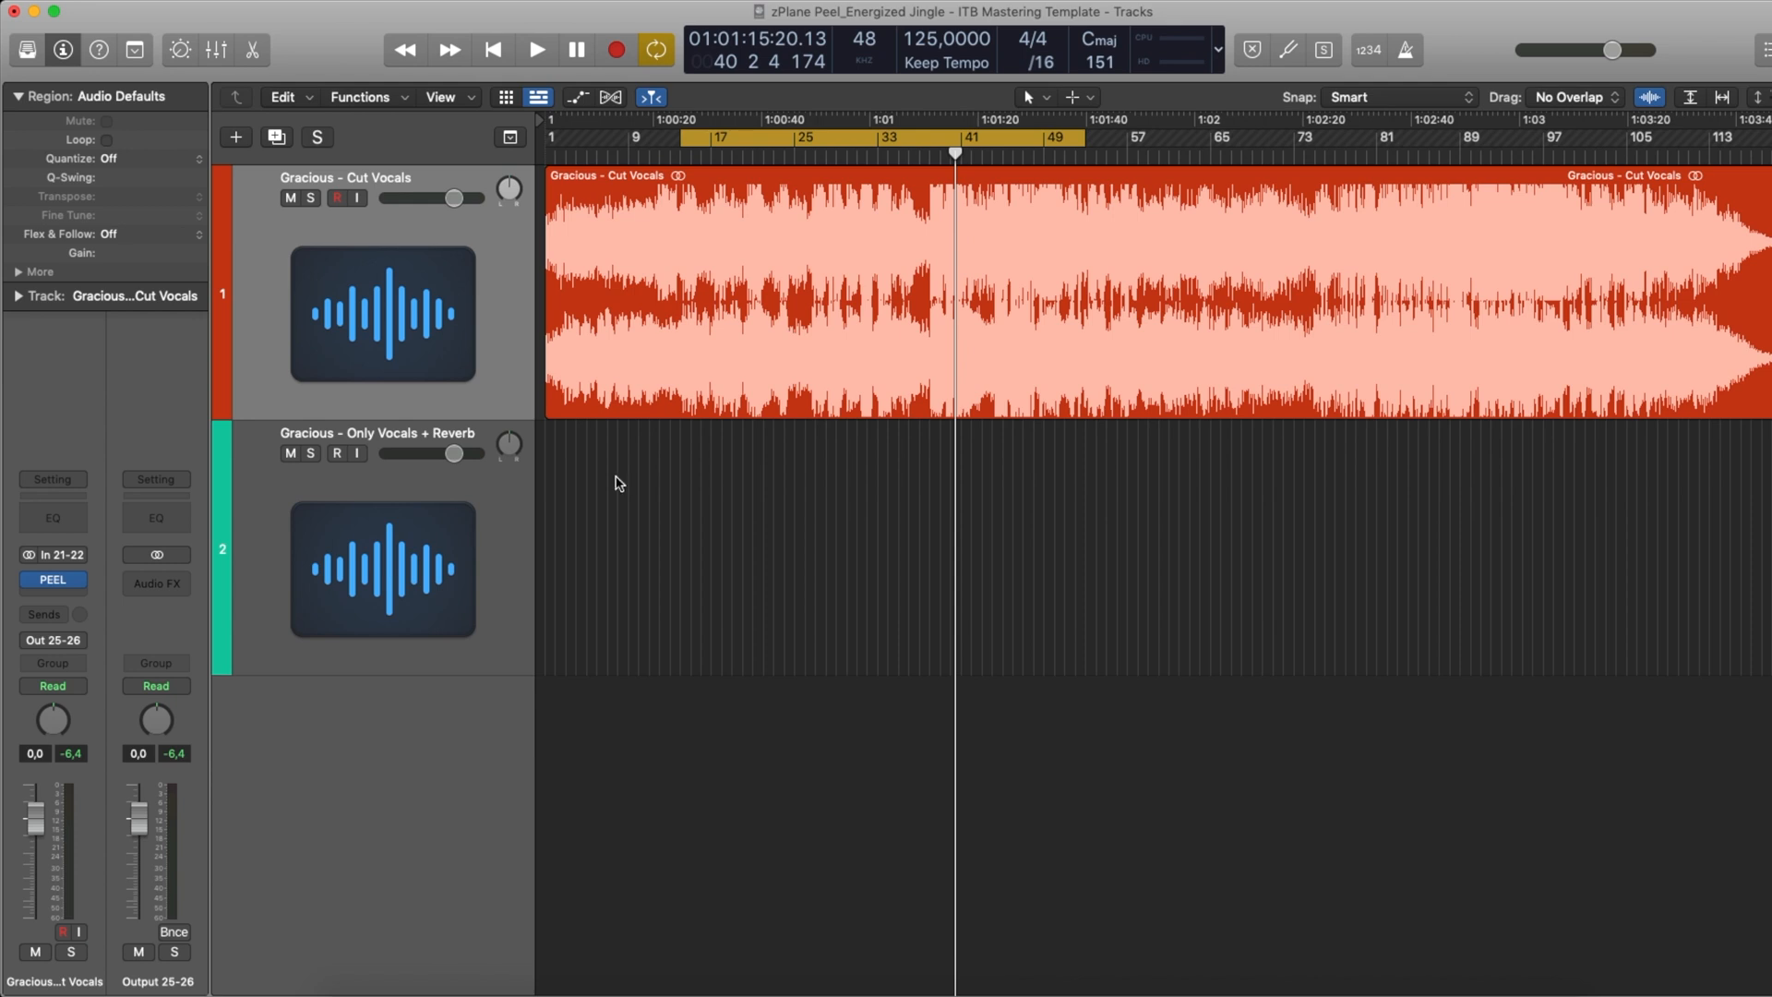
Step: Copy the Cut Vocals region onto the Gracious - Only Vocals + Reverb track and insert a stereo PEEL there
{"action": "left_click_drag", "start_coordinate": [561, 396], "coordinate": [566, 455]}
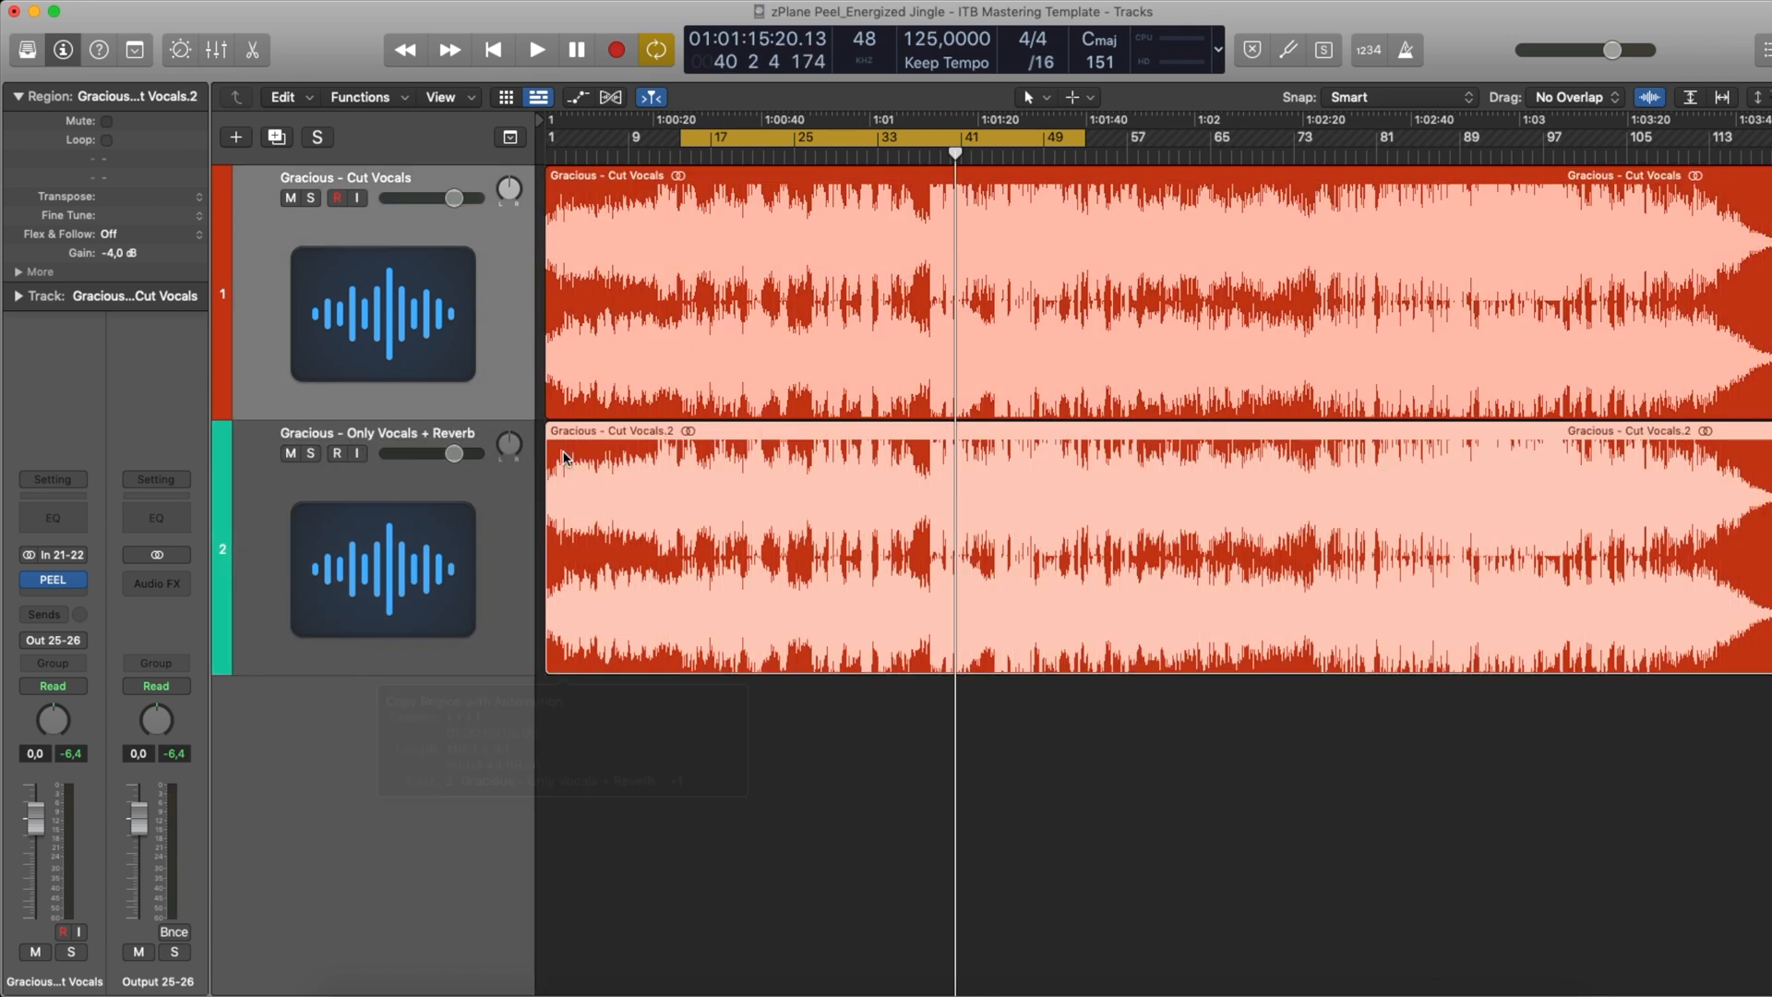
{"action": "left_click", "coordinate": [516, 543]}
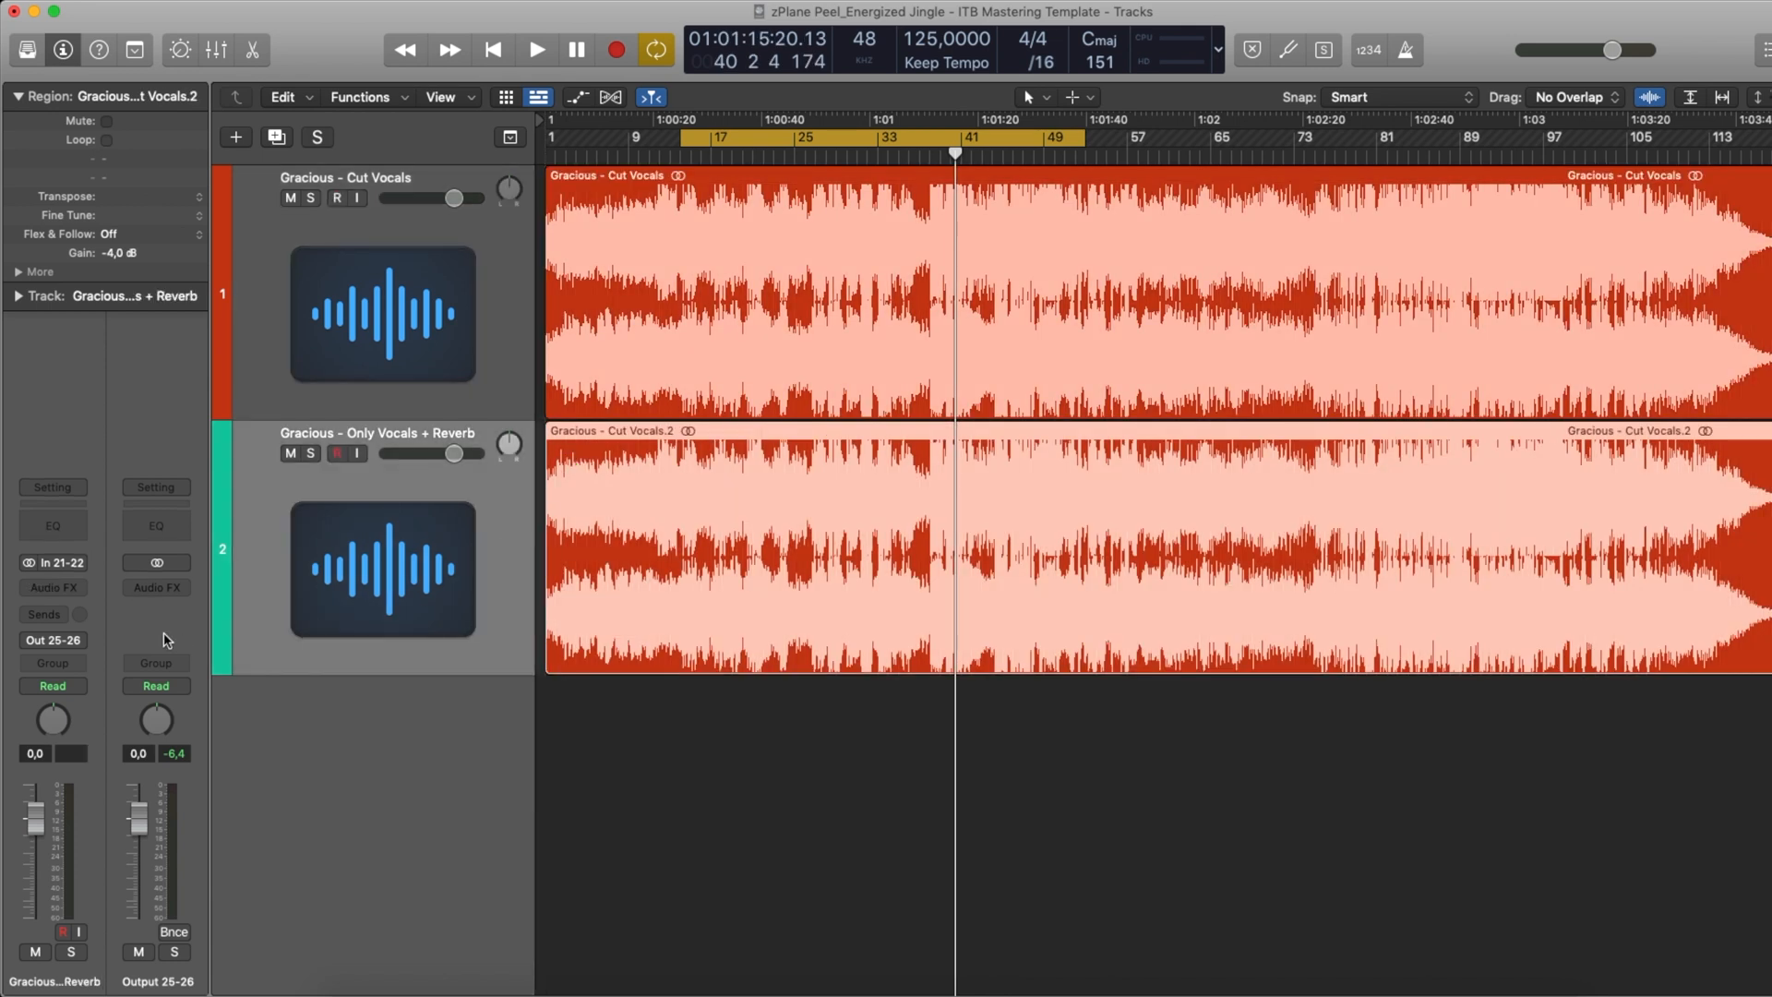
{"action": "left_click", "coordinate": [76, 592]}
{"action": "mouse_move", "coordinate": [162, 646]}
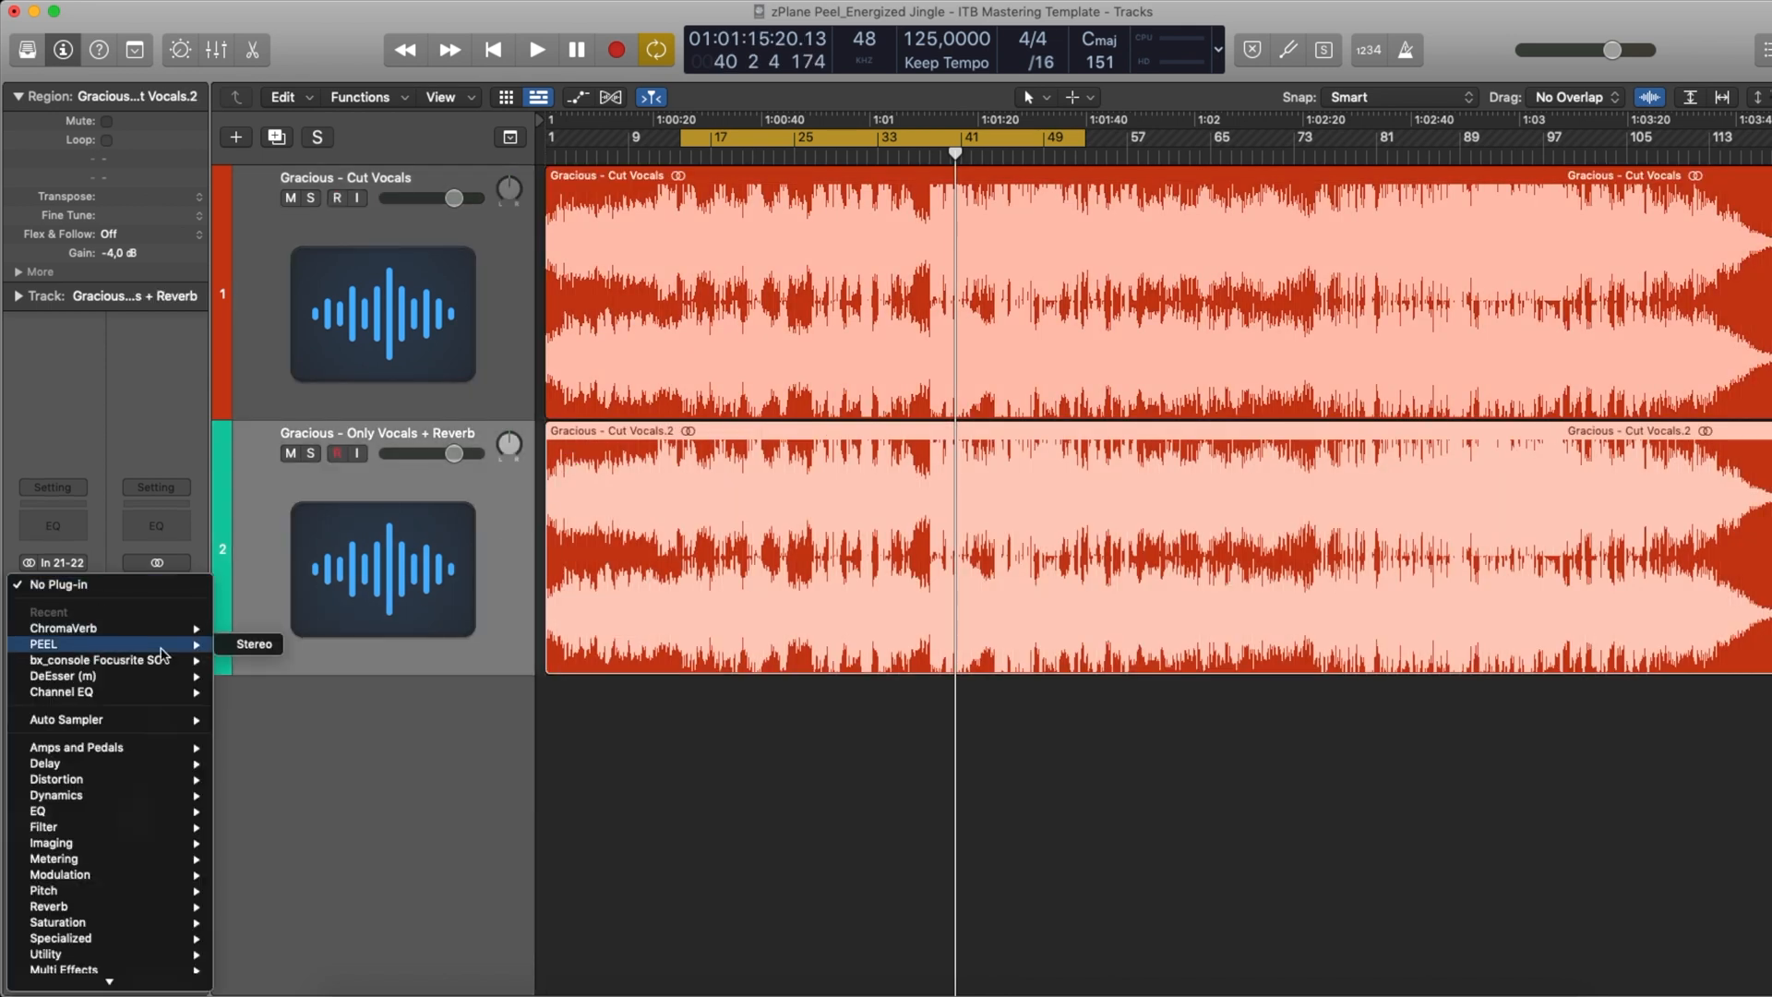
{"action": "left_click", "coordinate": [243, 649]}
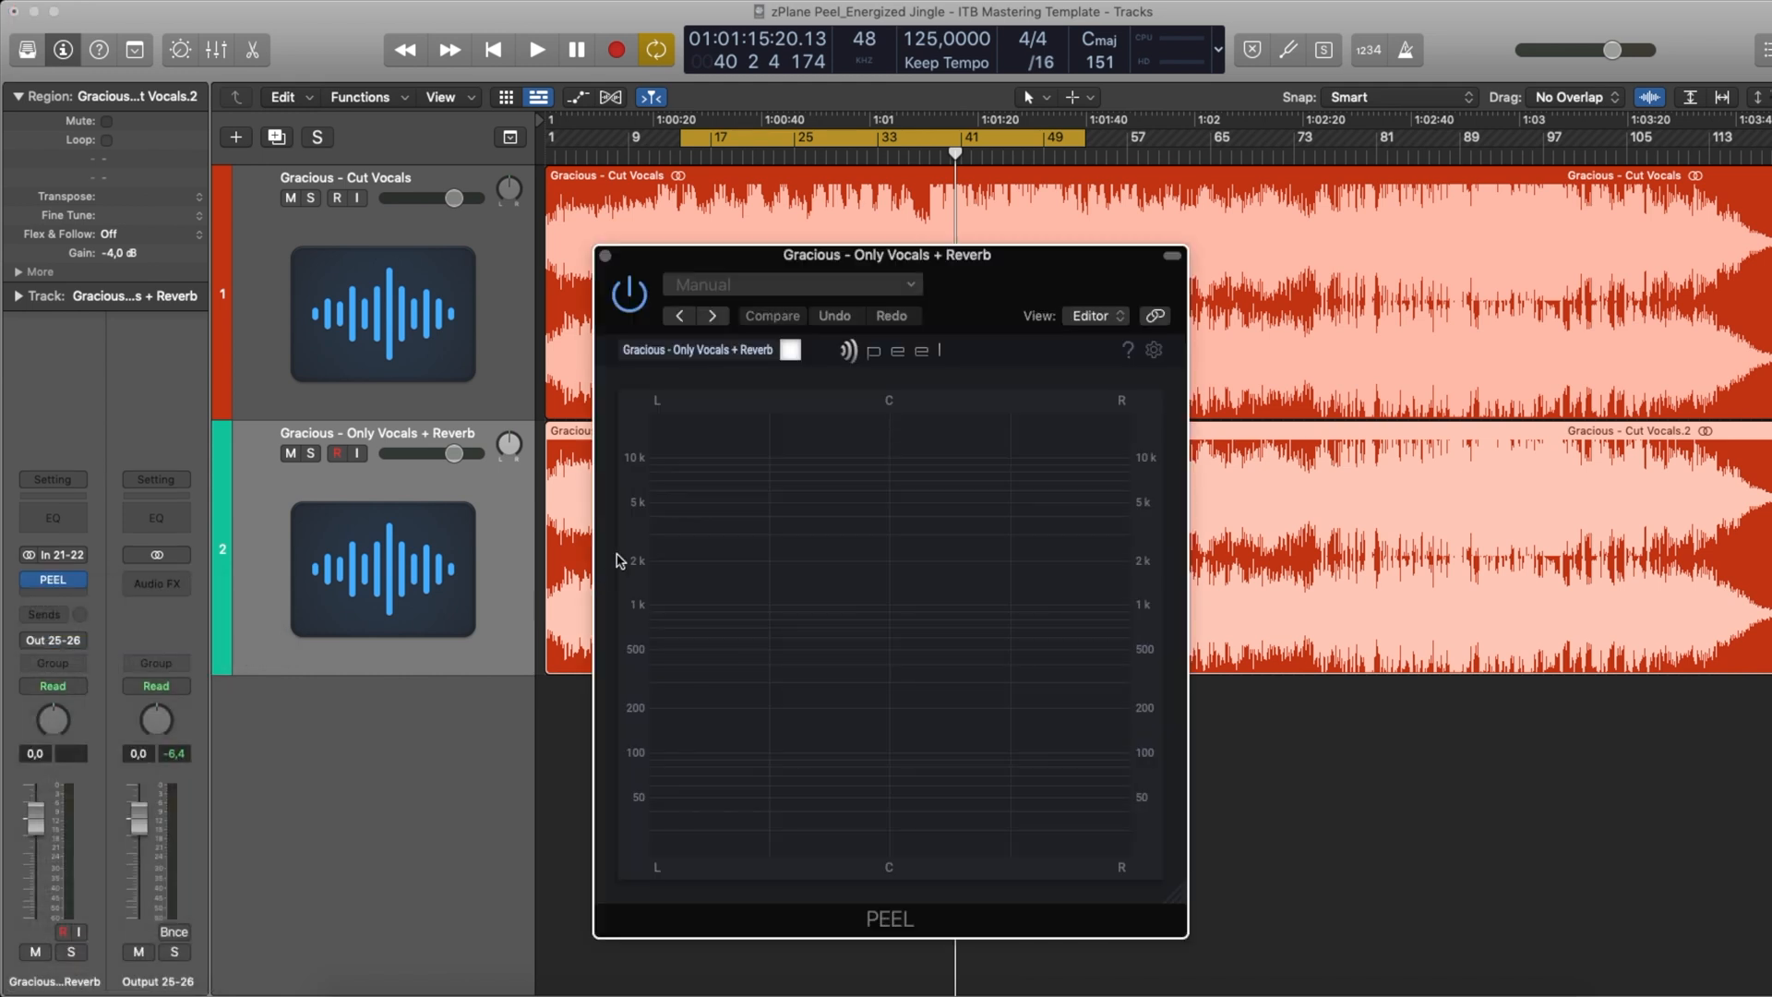
{"action": "left_click", "coordinate": [605, 256]}
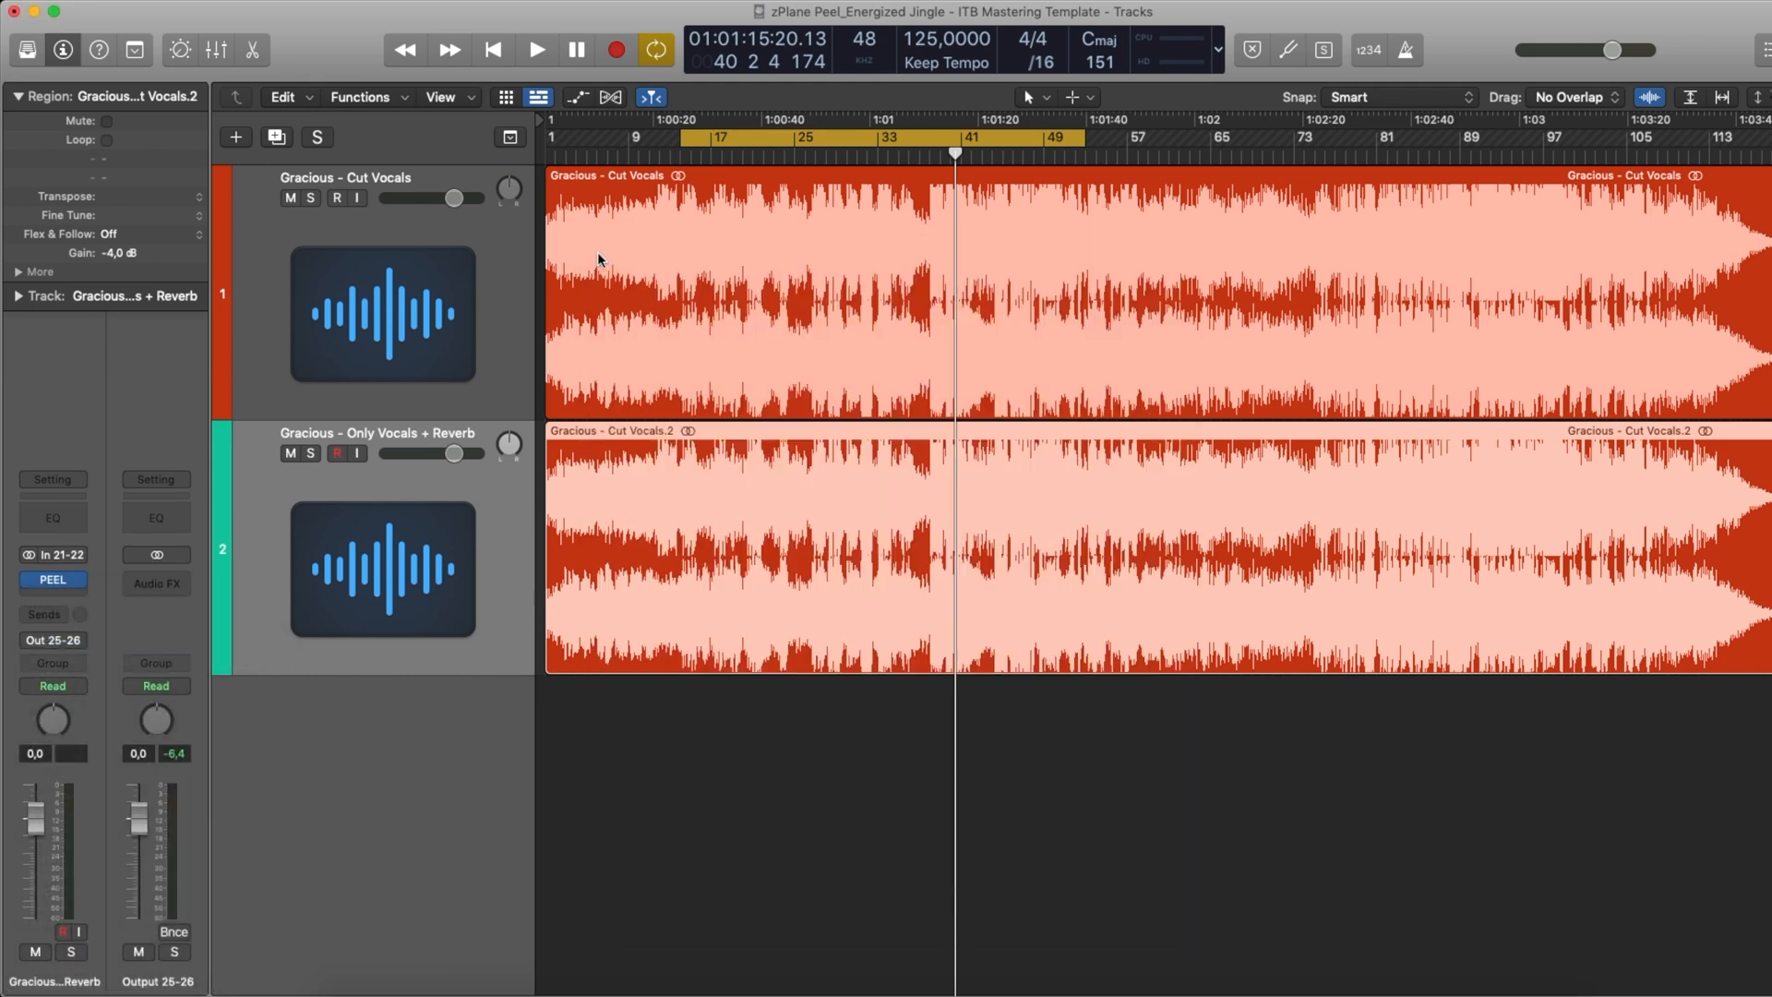
Step: Copy the PEEL plug-in settings from the Cut Vocals track
{"action": "left_click", "coordinate": [508, 304]}
{"action": "left_click", "coordinate": [52, 581]}
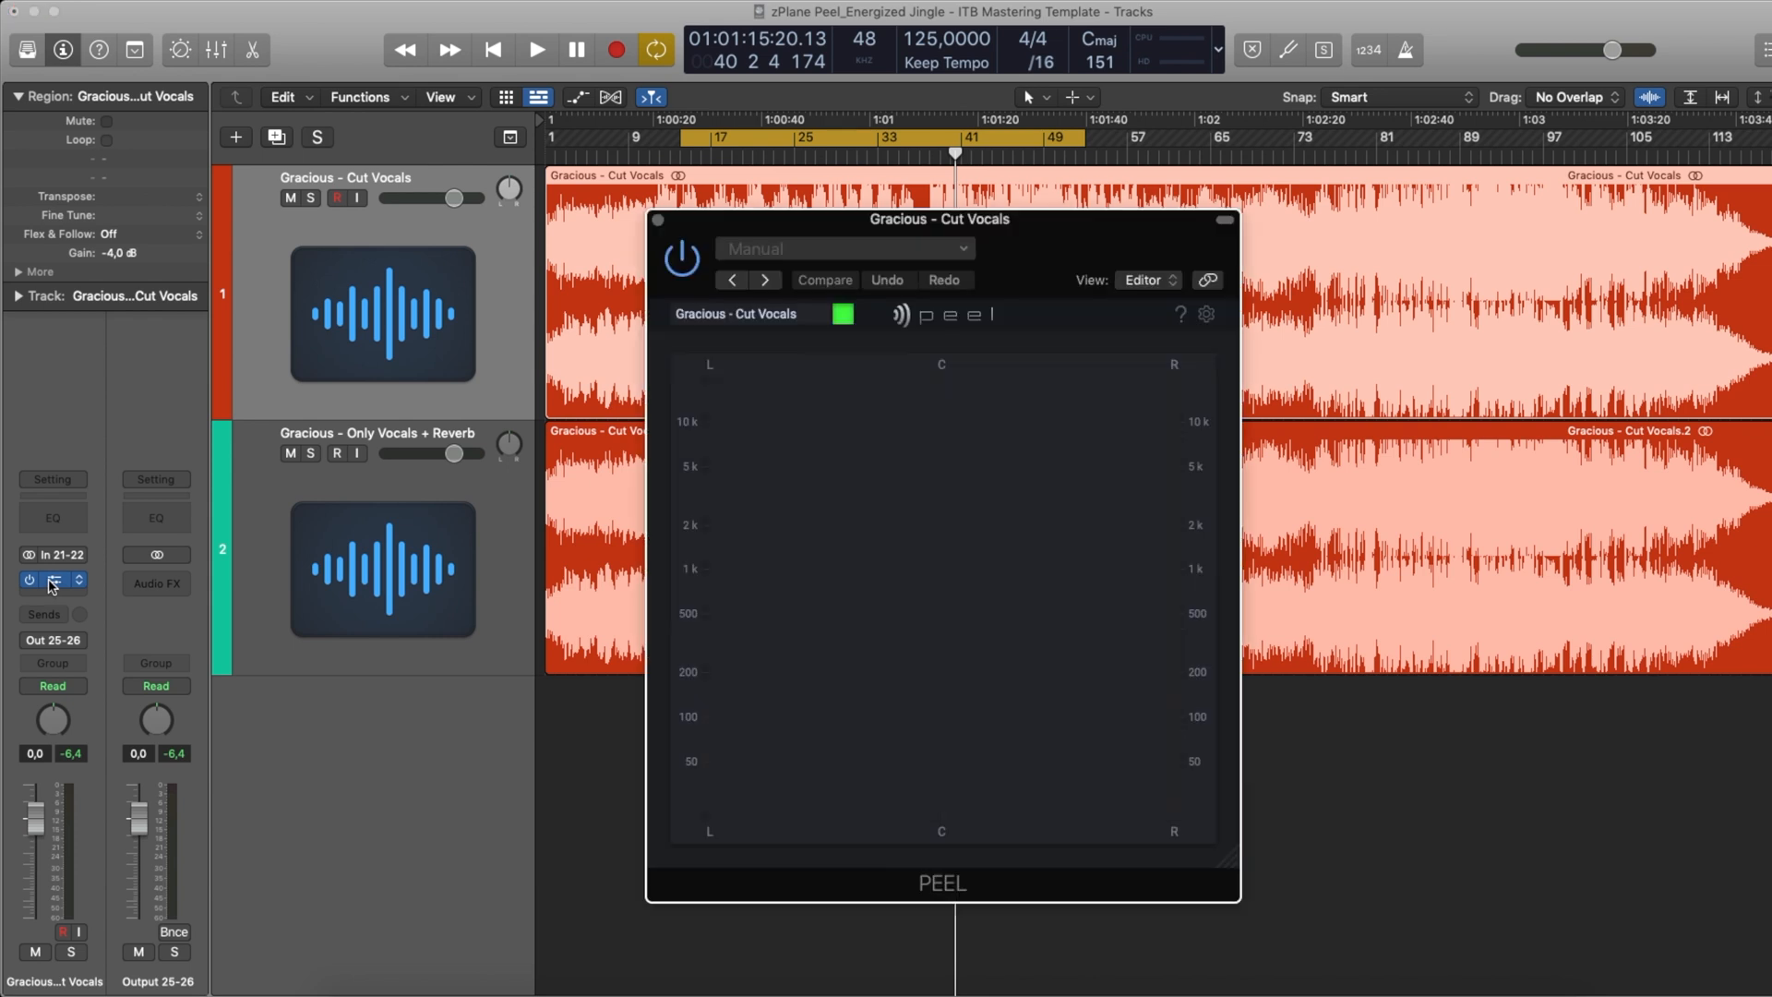
{"action": "left_click", "coordinate": [894, 250]}
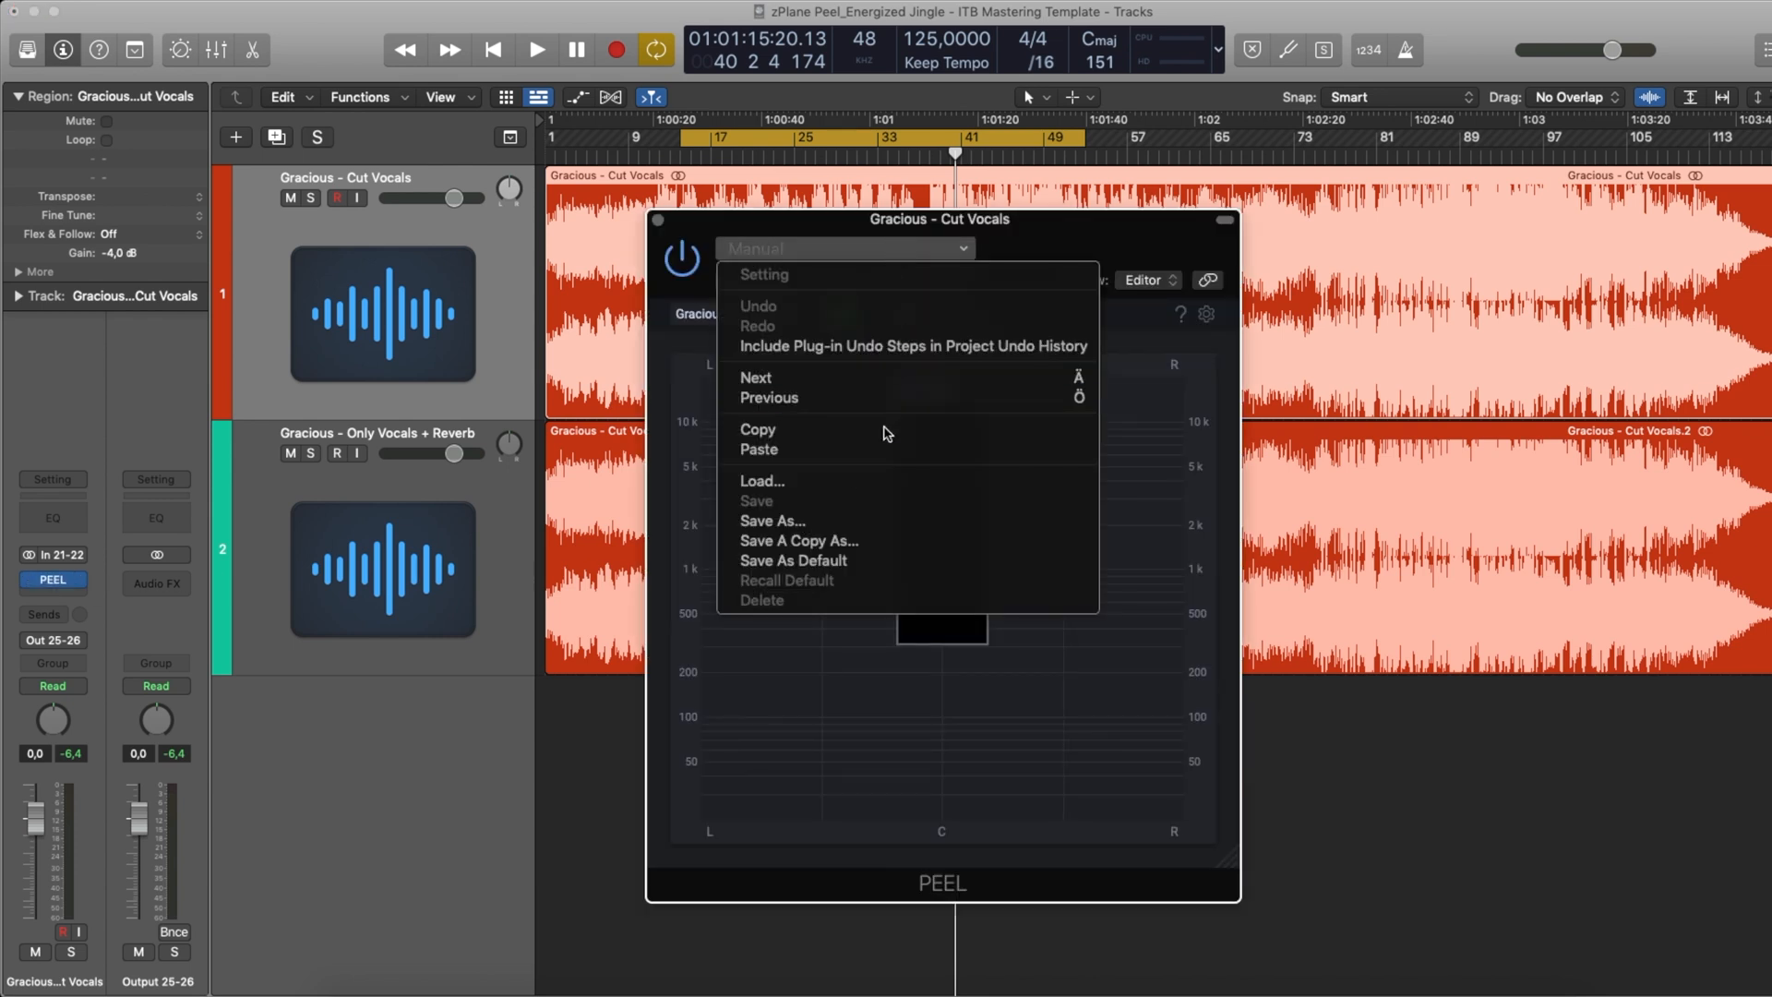
{"action": "left_click", "coordinate": [791, 440]}
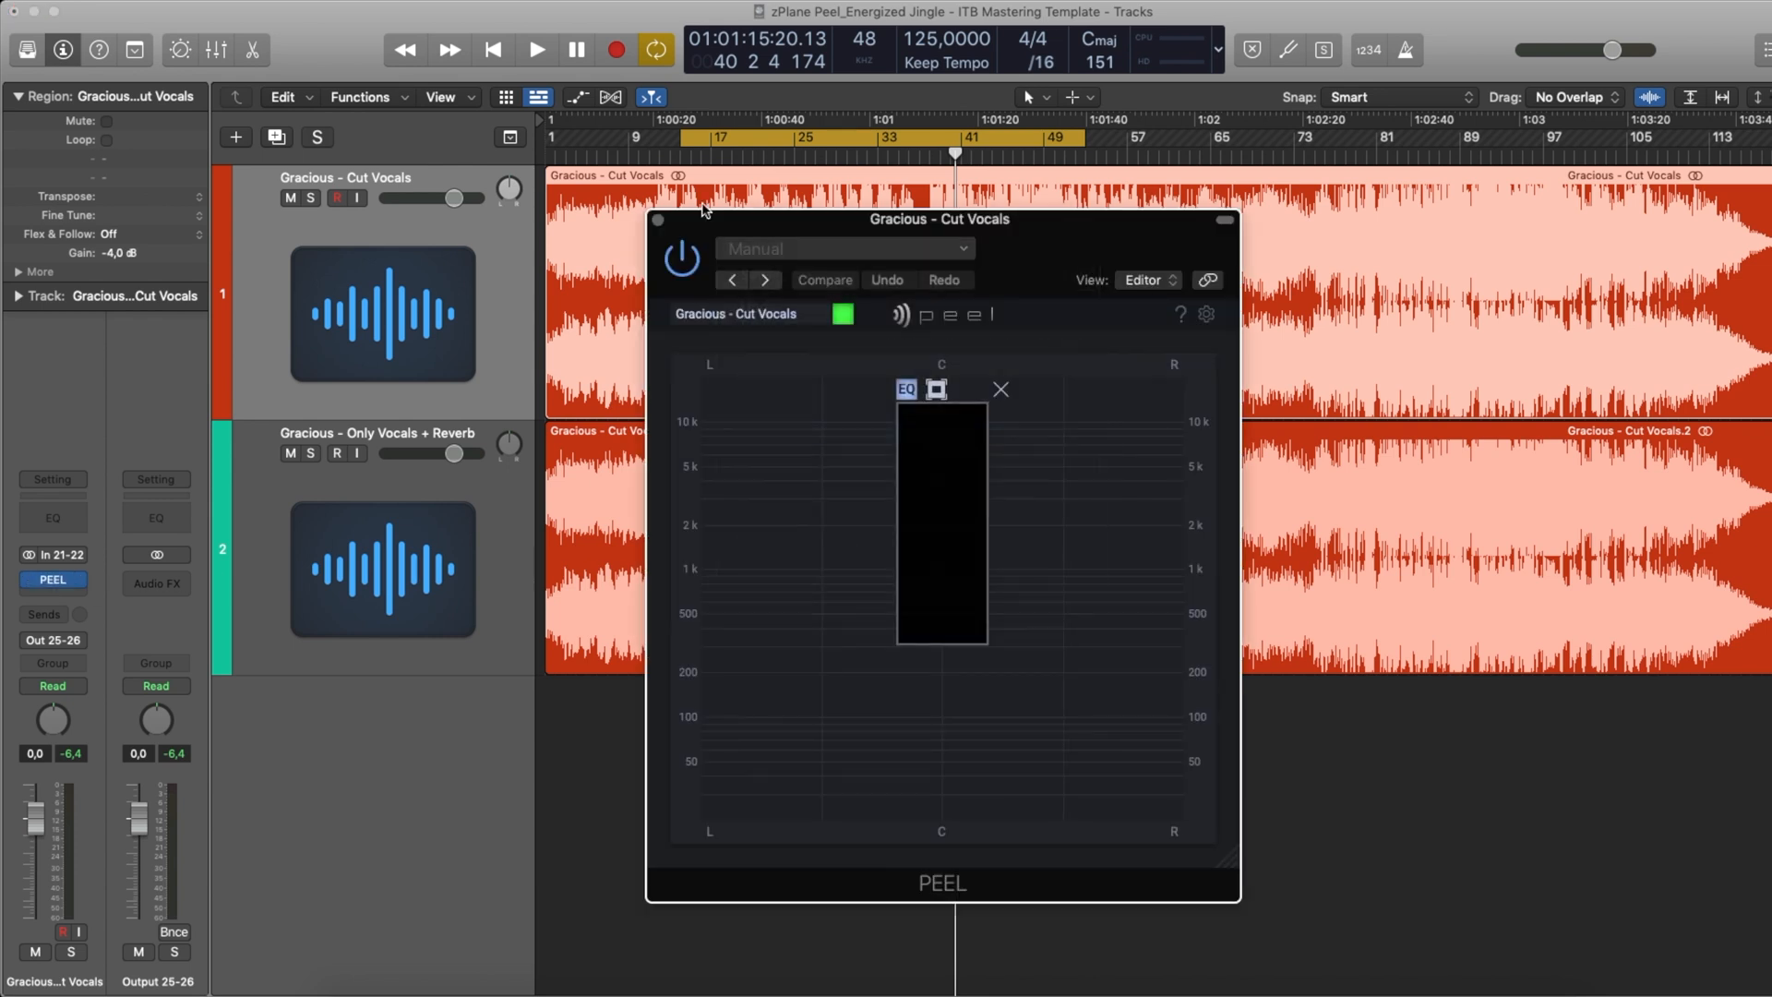
{"action": "left_click", "coordinate": [655, 221]}
Step: Paste the copied settings into PEEL on the Only Vocals + Reverb track
{"action": "left_click", "coordinate": [496, 630]}
{"action": "left_click", "coordinate": [52, 580]}
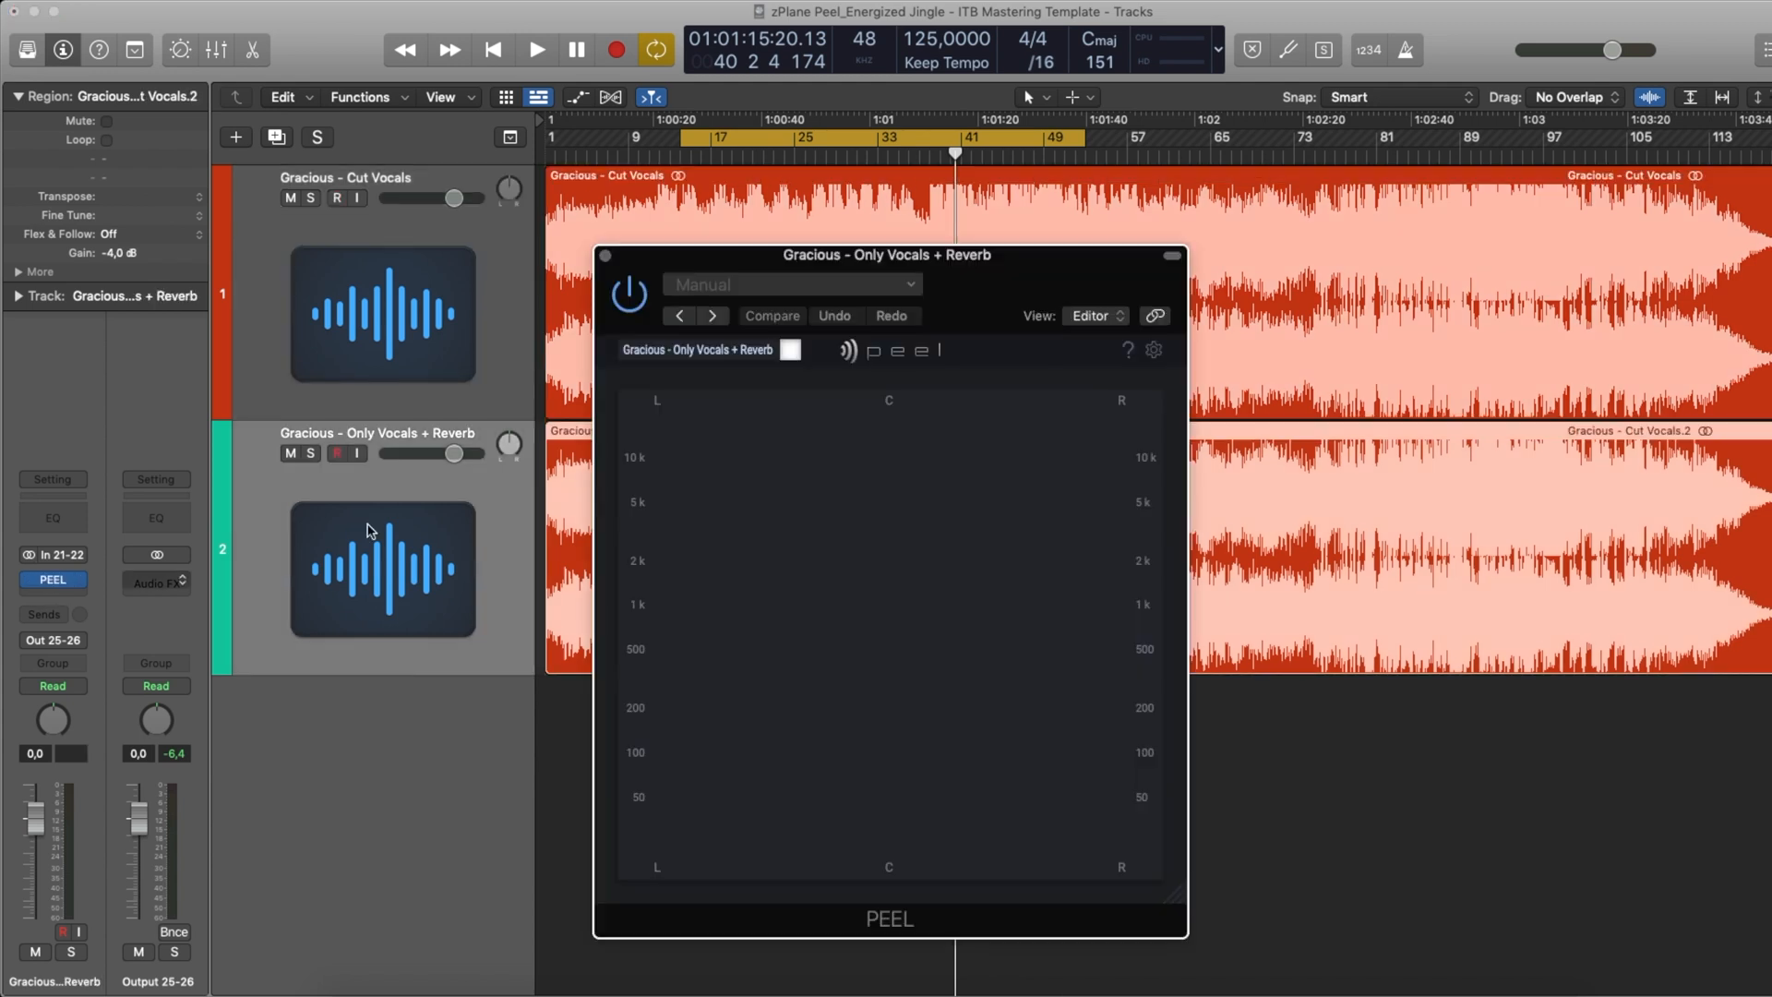
{"action": "left_click", "coordinate": [749, 294]}
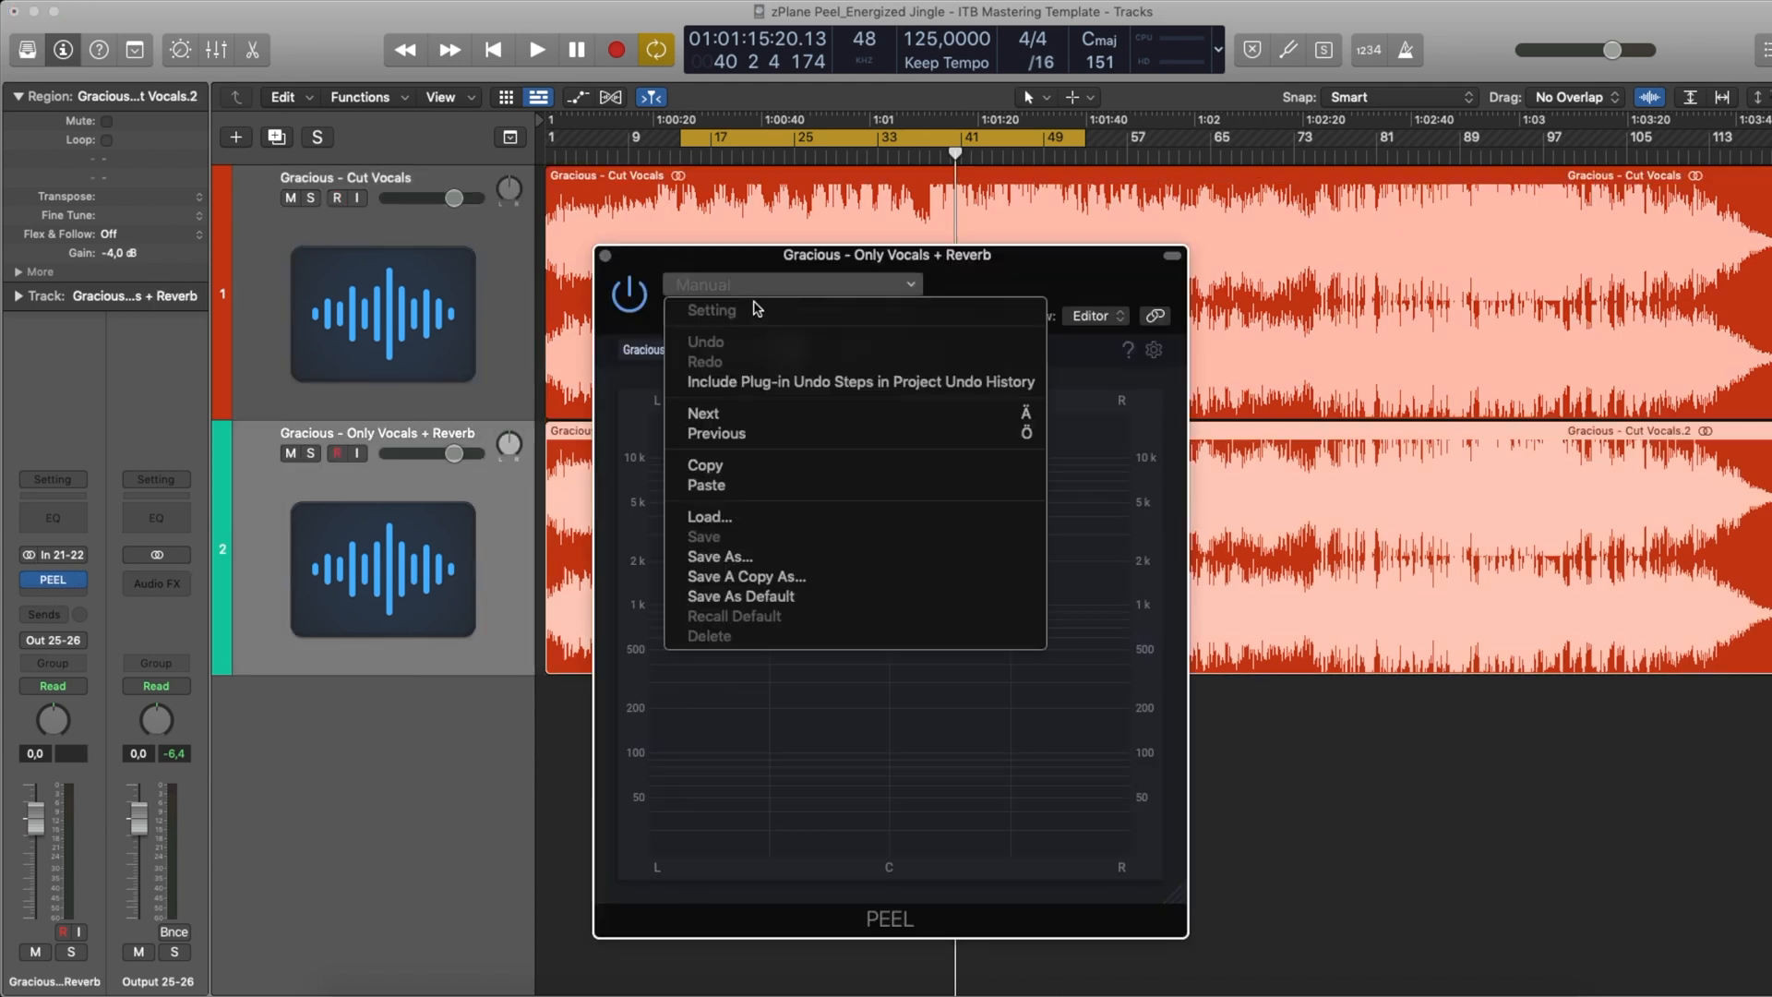
{"action": "left_click", "coordinate": [787, 487]}
{"action": "left_click_drag", "start_coordinate": [993, 274], "coordinate": [1014, 218]}
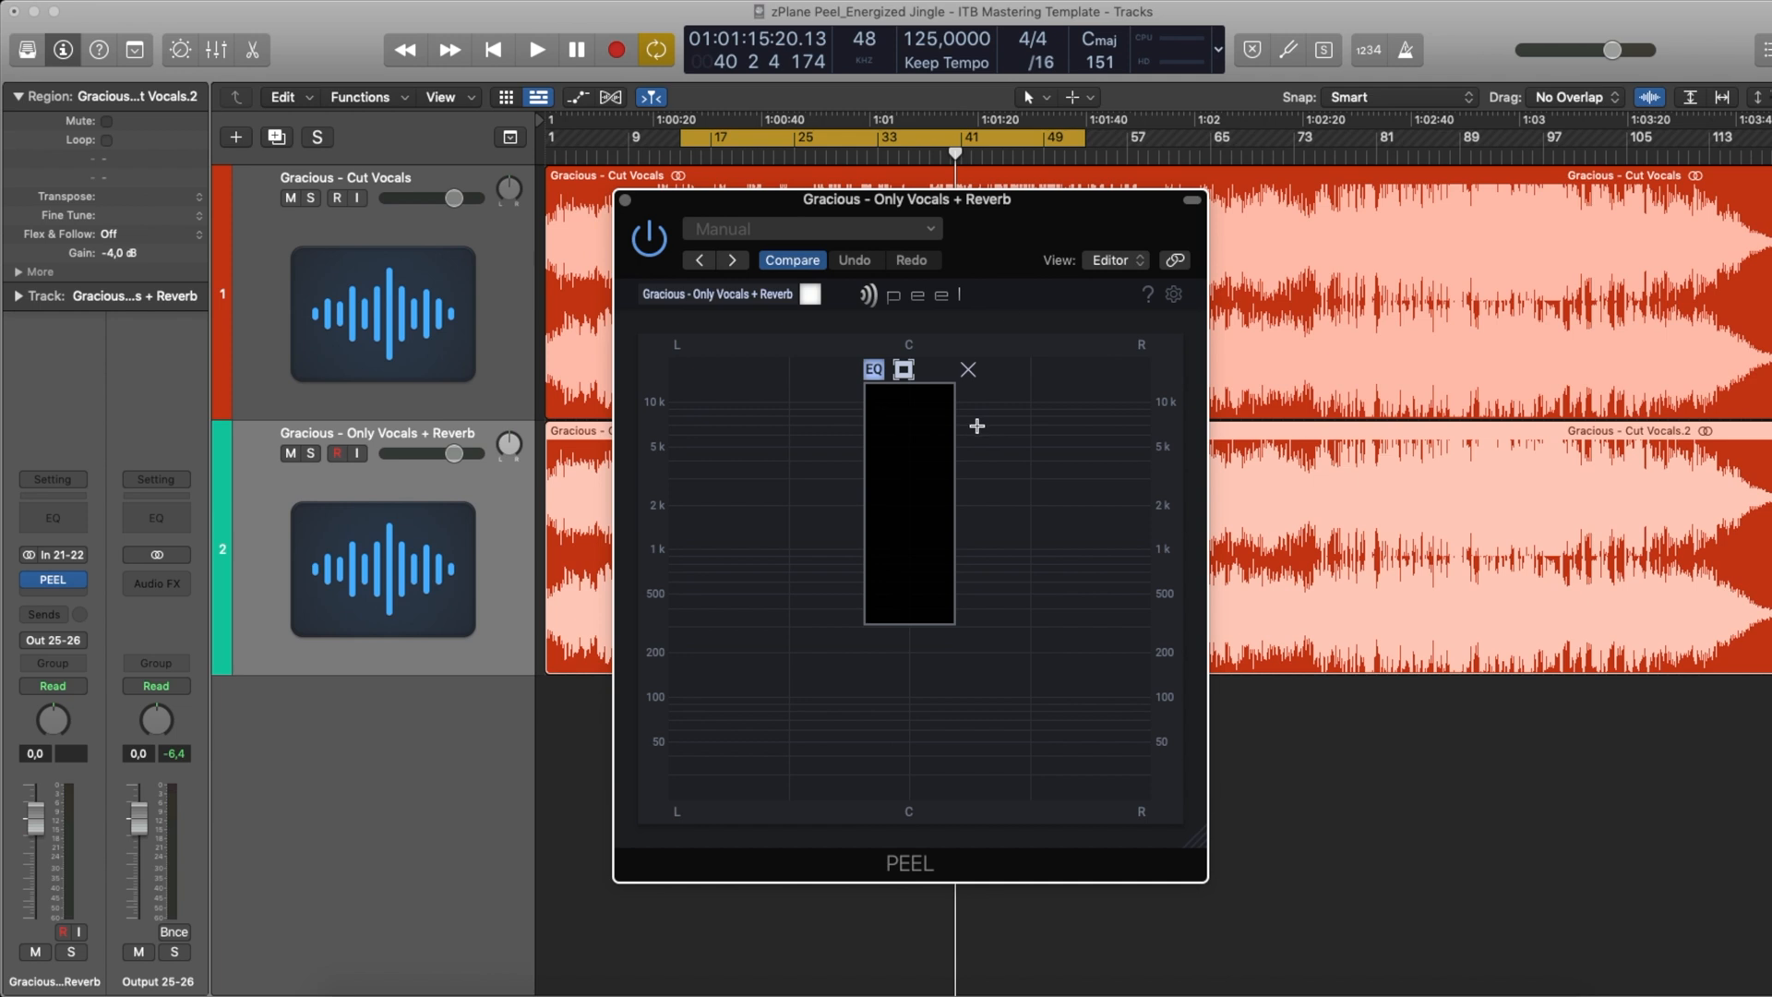
Step: Solo the selection in the second track's PEEL and audition the Only Vocals + Reverb track on its own
{"action": "left_click", "coordinate": [904, 370]}
{"action": "key", "text": "space"}
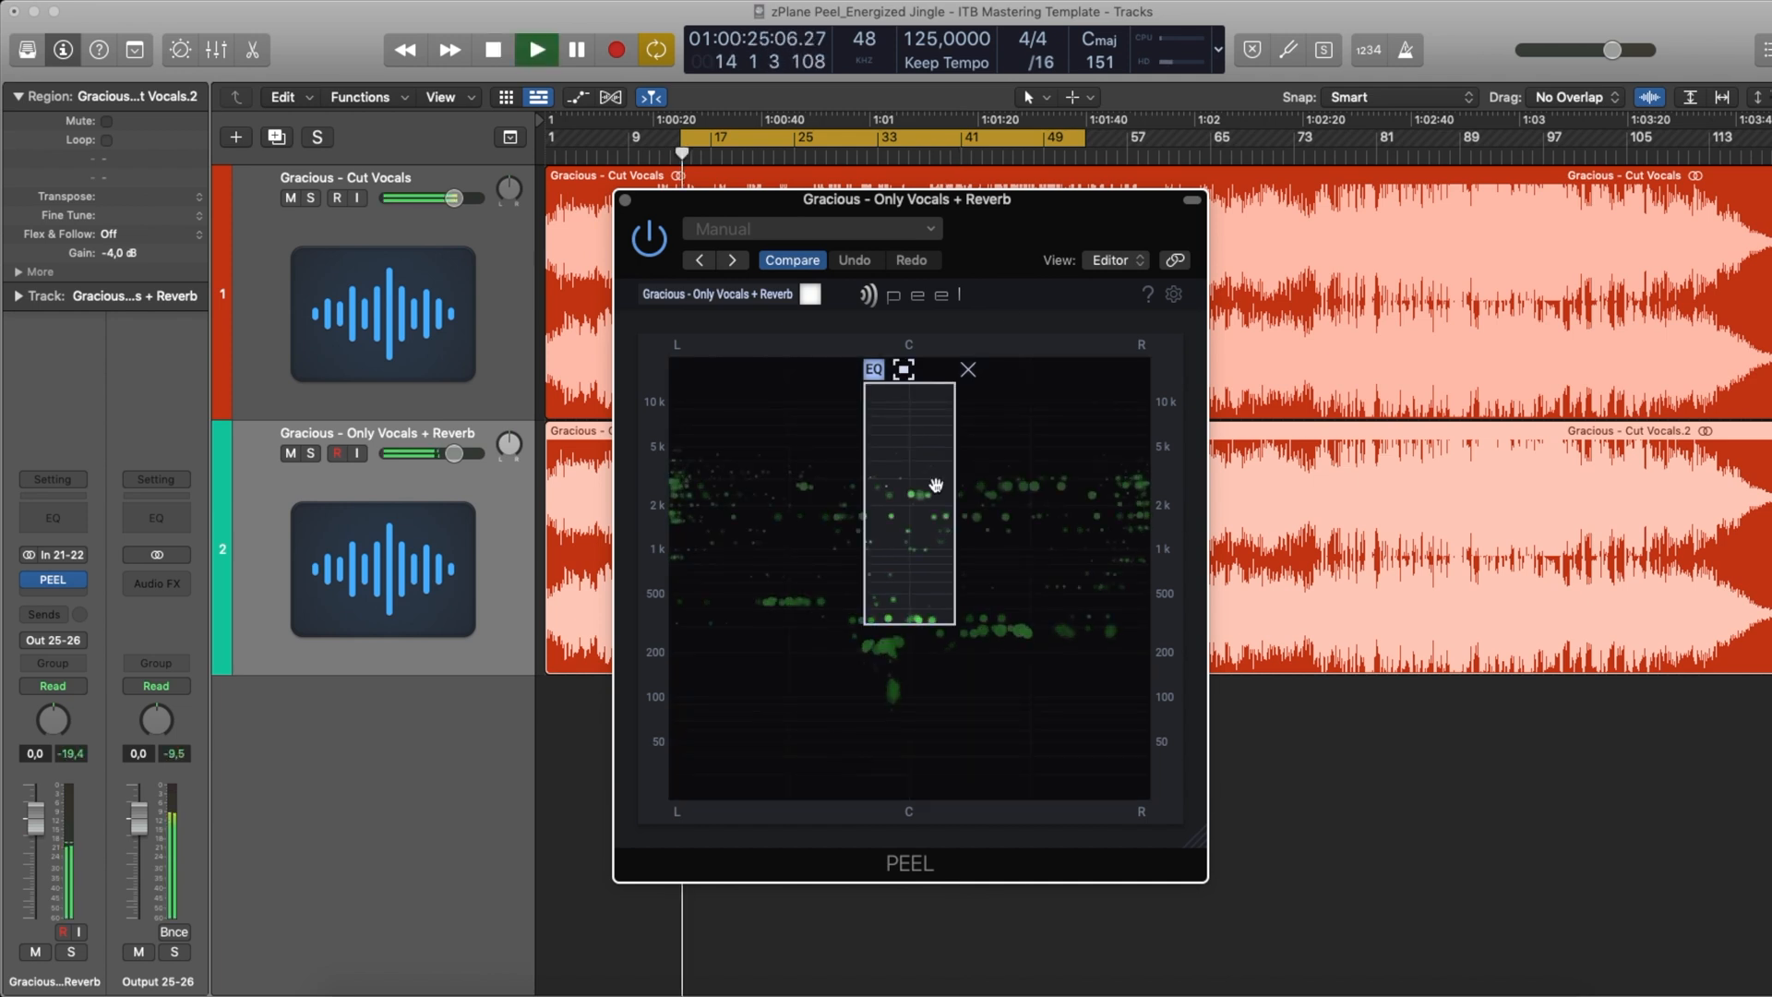
{"action": "left_click", "coordinate": [311, 454]}
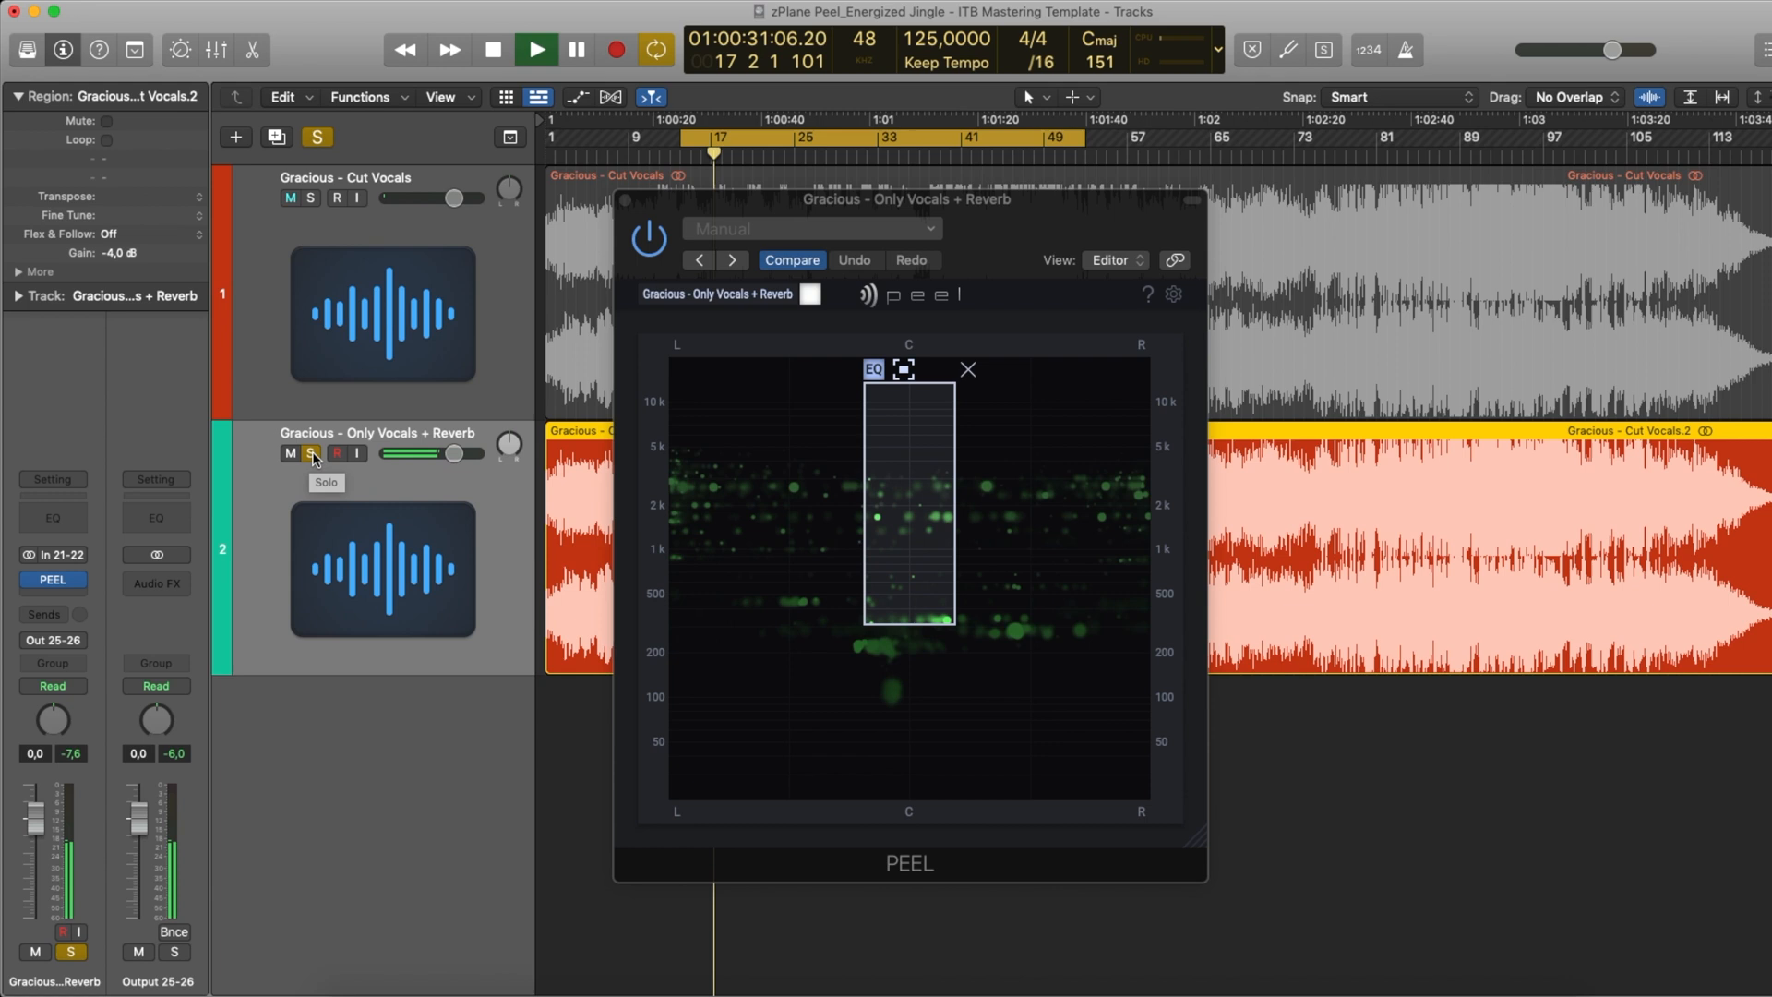
{"action": "key", "text": "space"}
{"action": "left_click", "coordinate": [311, 454]}
Step: Audition the Cut Vocals track in solo, then unsolo it and select the Only Vocals + Reverb track
{"action": "left_click", "coordinate": [322, 220]}
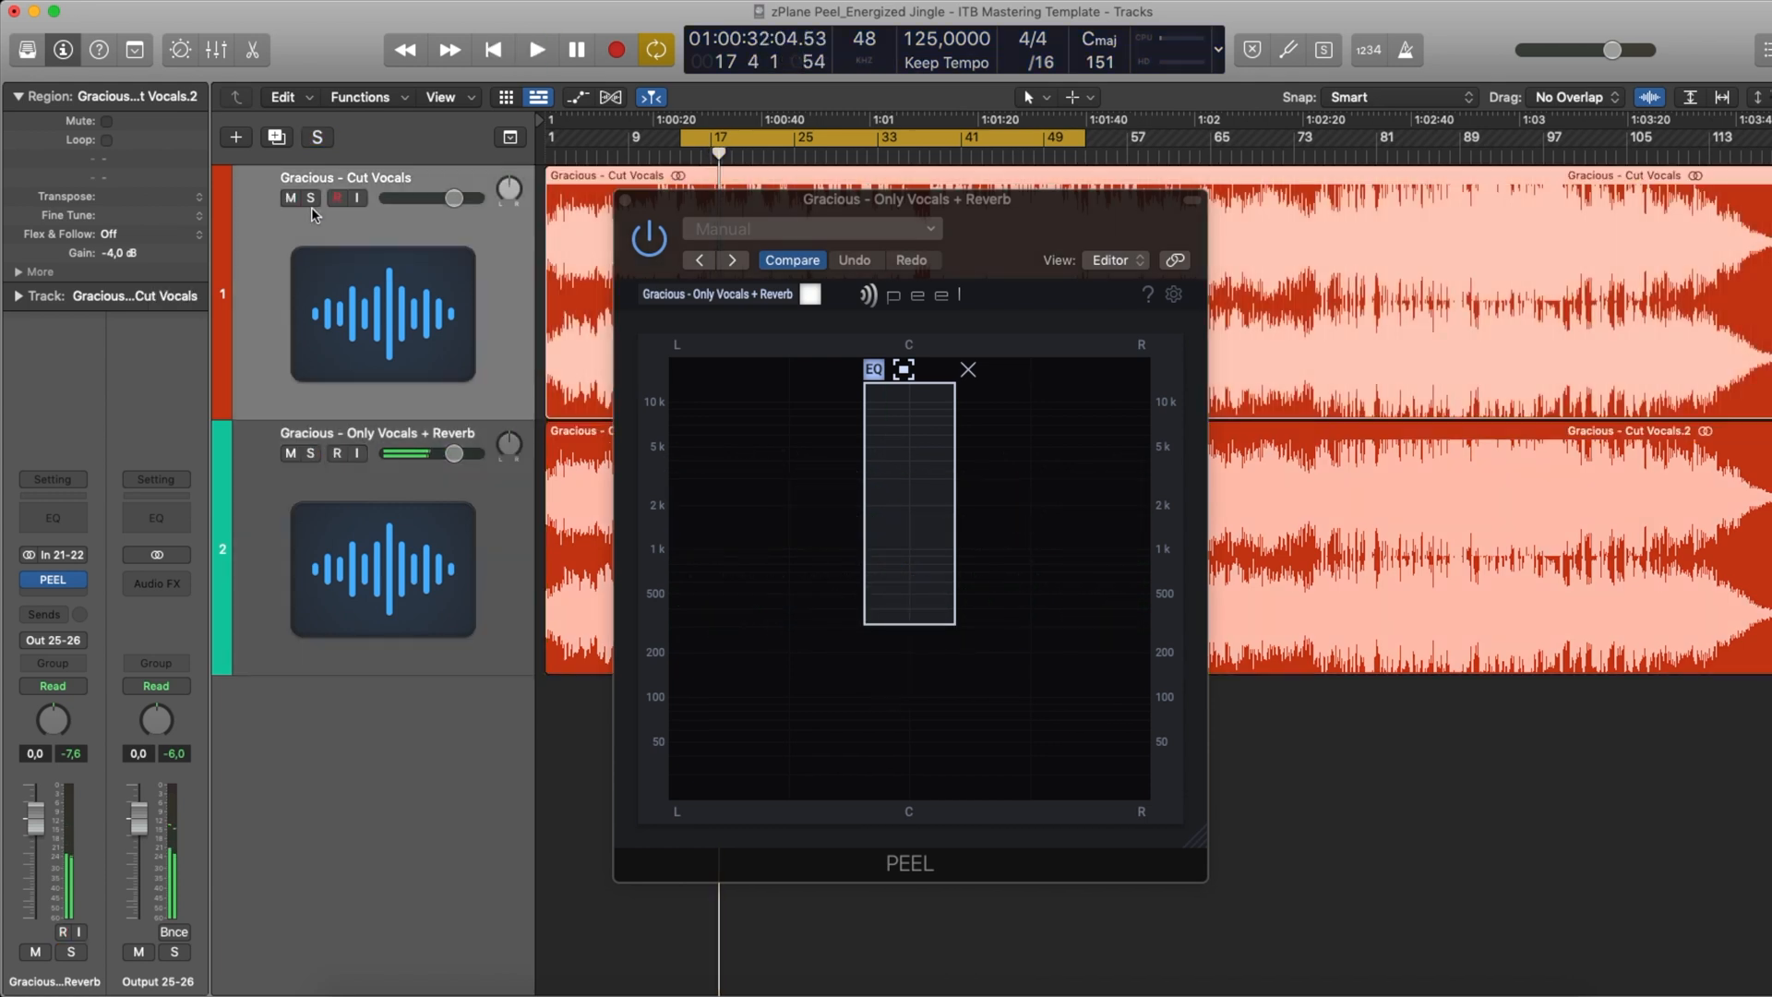
{"action": "key", "text": "s"}
{"action": "key", "text": "space"}
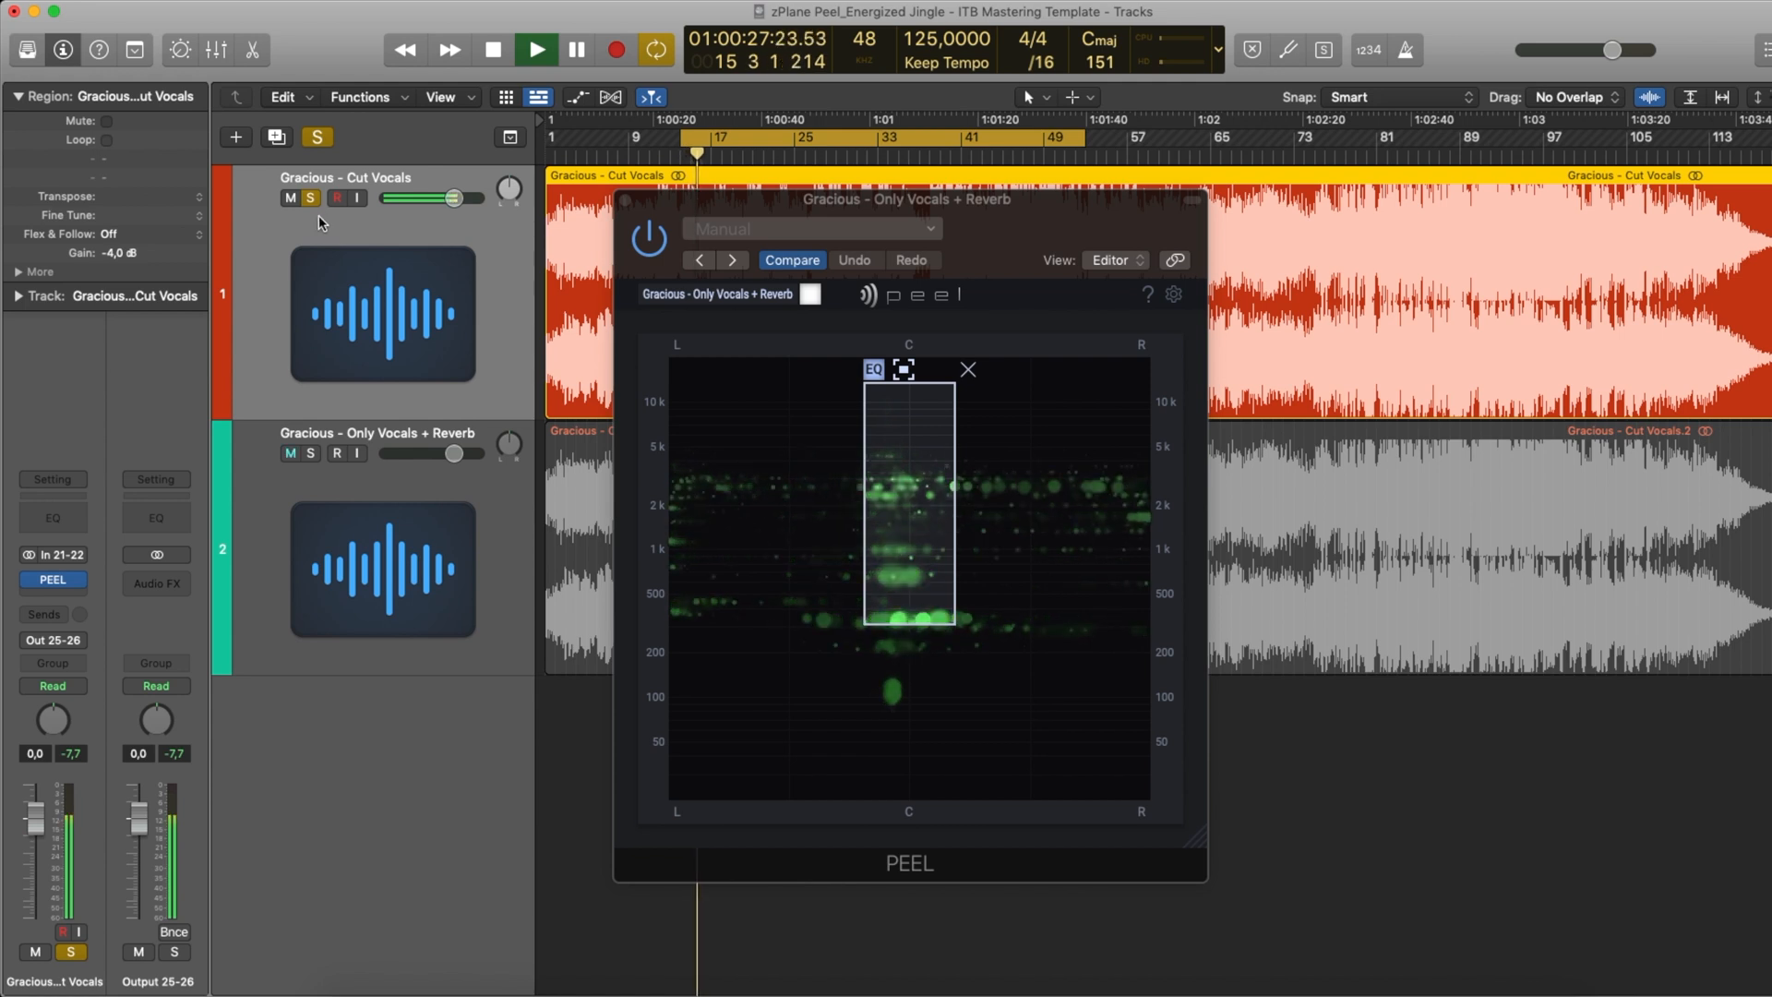
{"action": "key", "text": "space"}
{"action": "key", "text": "s"}
{"action": "left_click", "coordinate": [265, 480]}
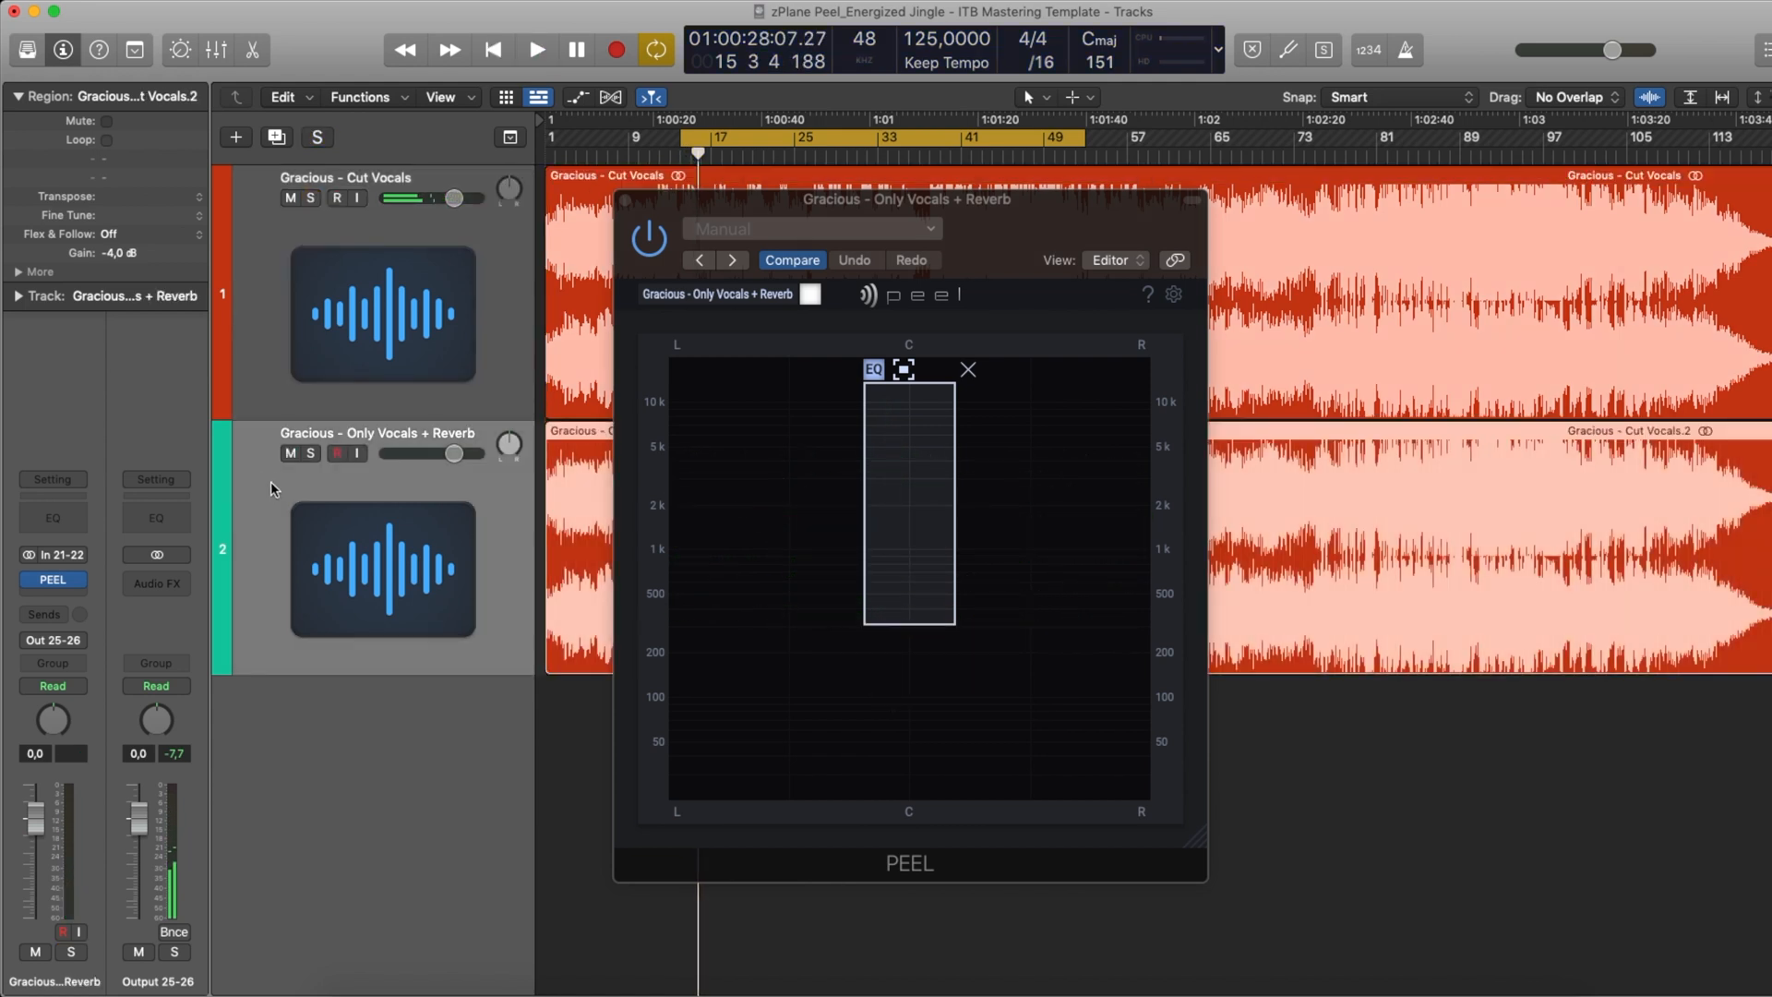
Step: Solo the Only Vocals + Reverb track, close its PEEL window and insert ChromaVerb after PEEL
{"action": "left_click", "coordinate": [313, 456]}
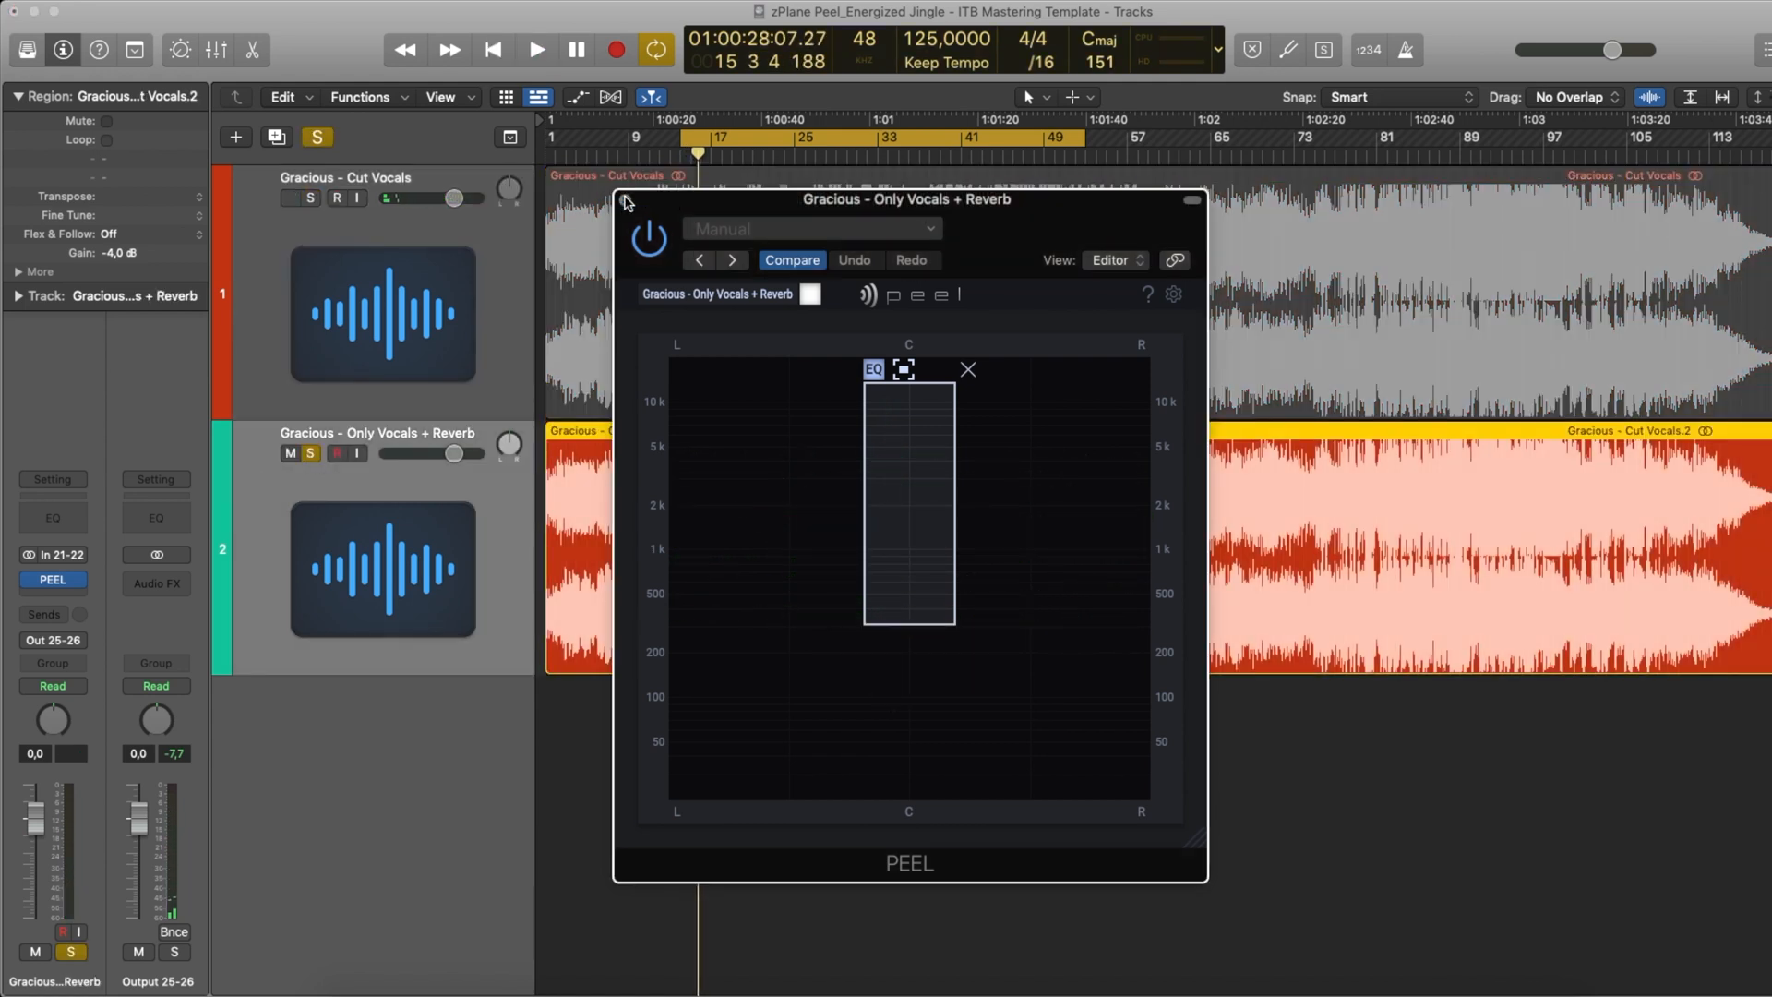
{"action": "left_click", "coordinate": [627, 198]}
{"action": "left_click", "coordinate": [67, 598]}
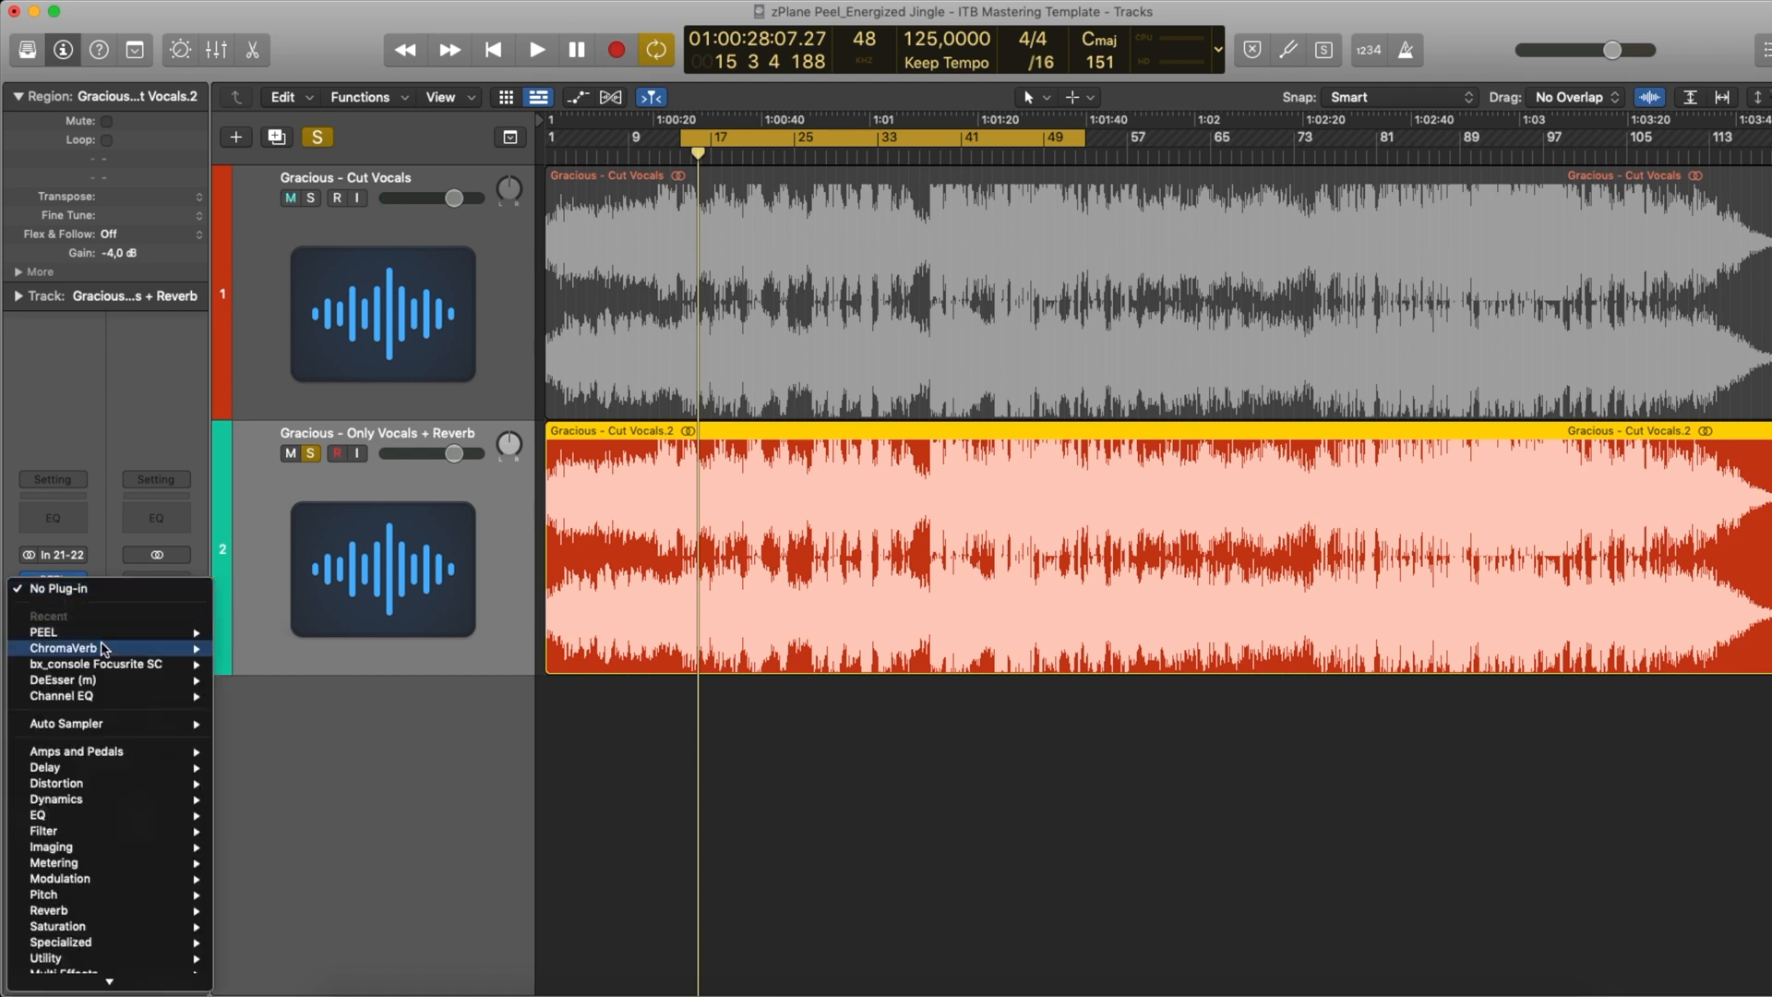
{"action": "mouse_move", "coordinate": [115, 648]}
{"action": "left_click", "coordinate": [254, 651]}
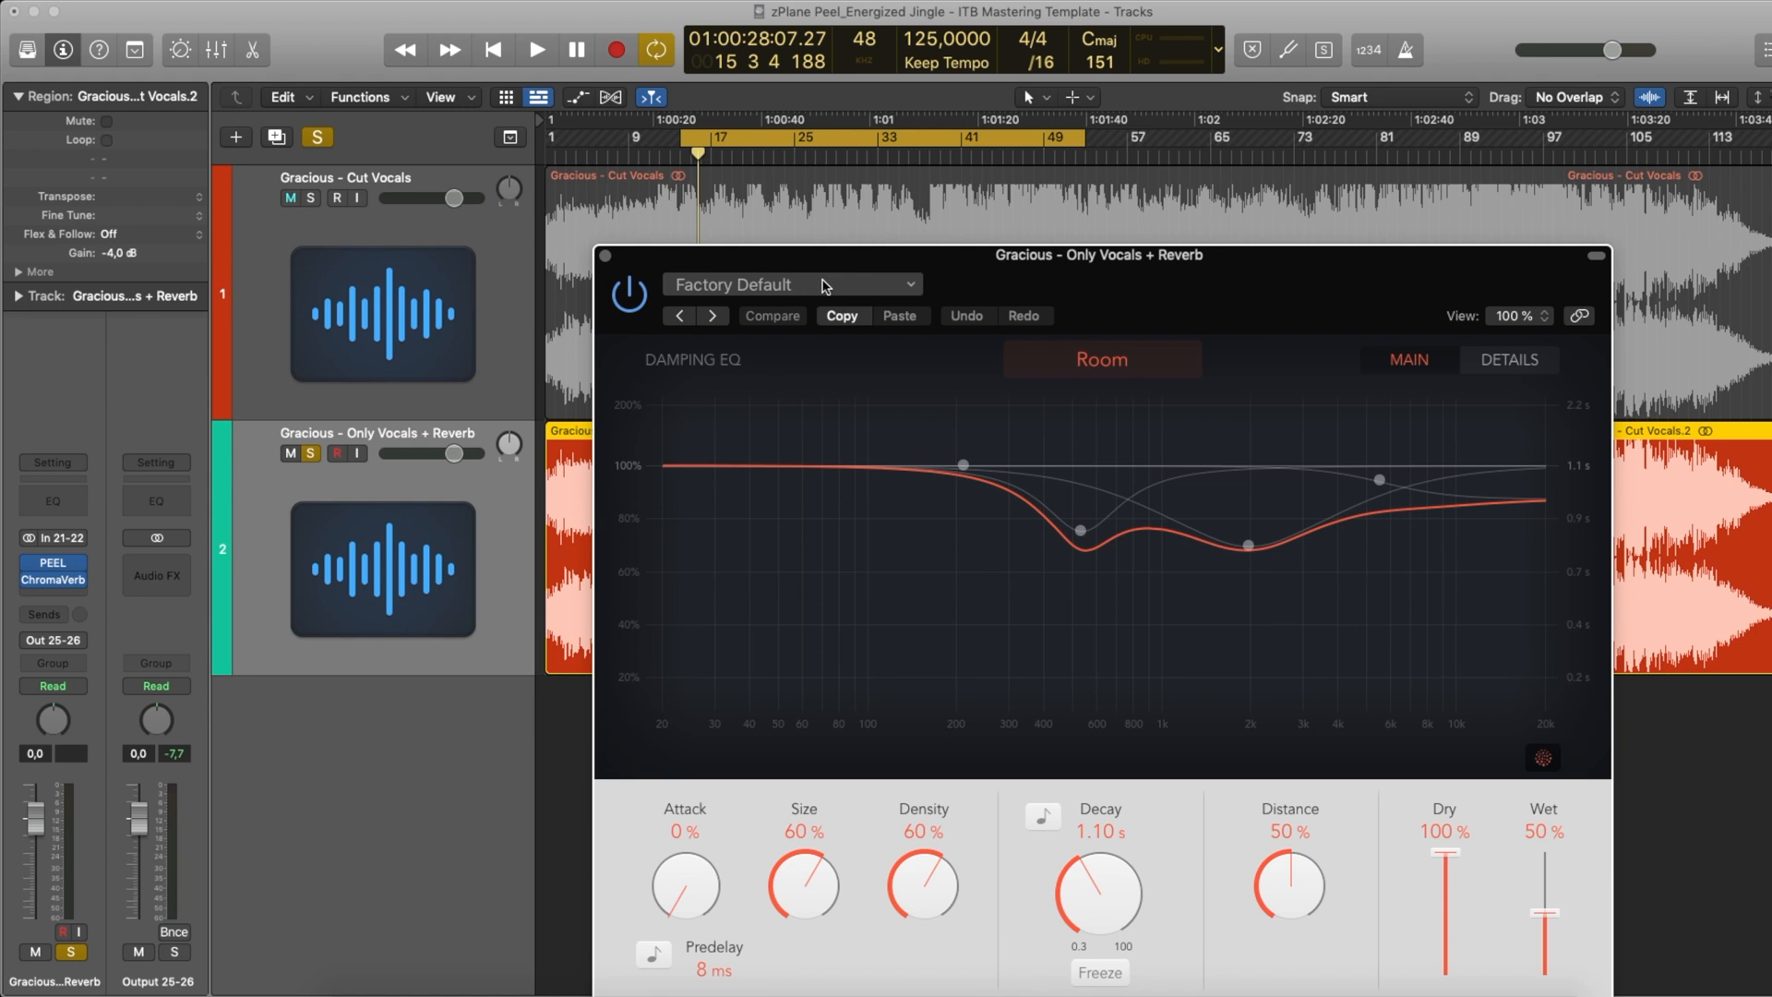
Step: Load the TC Electronic M350 - TC Classic Hall preset in ChromaVerb and move the plug-in window fully into view
{"action": "left_click", "coordinate": [826, 284]}
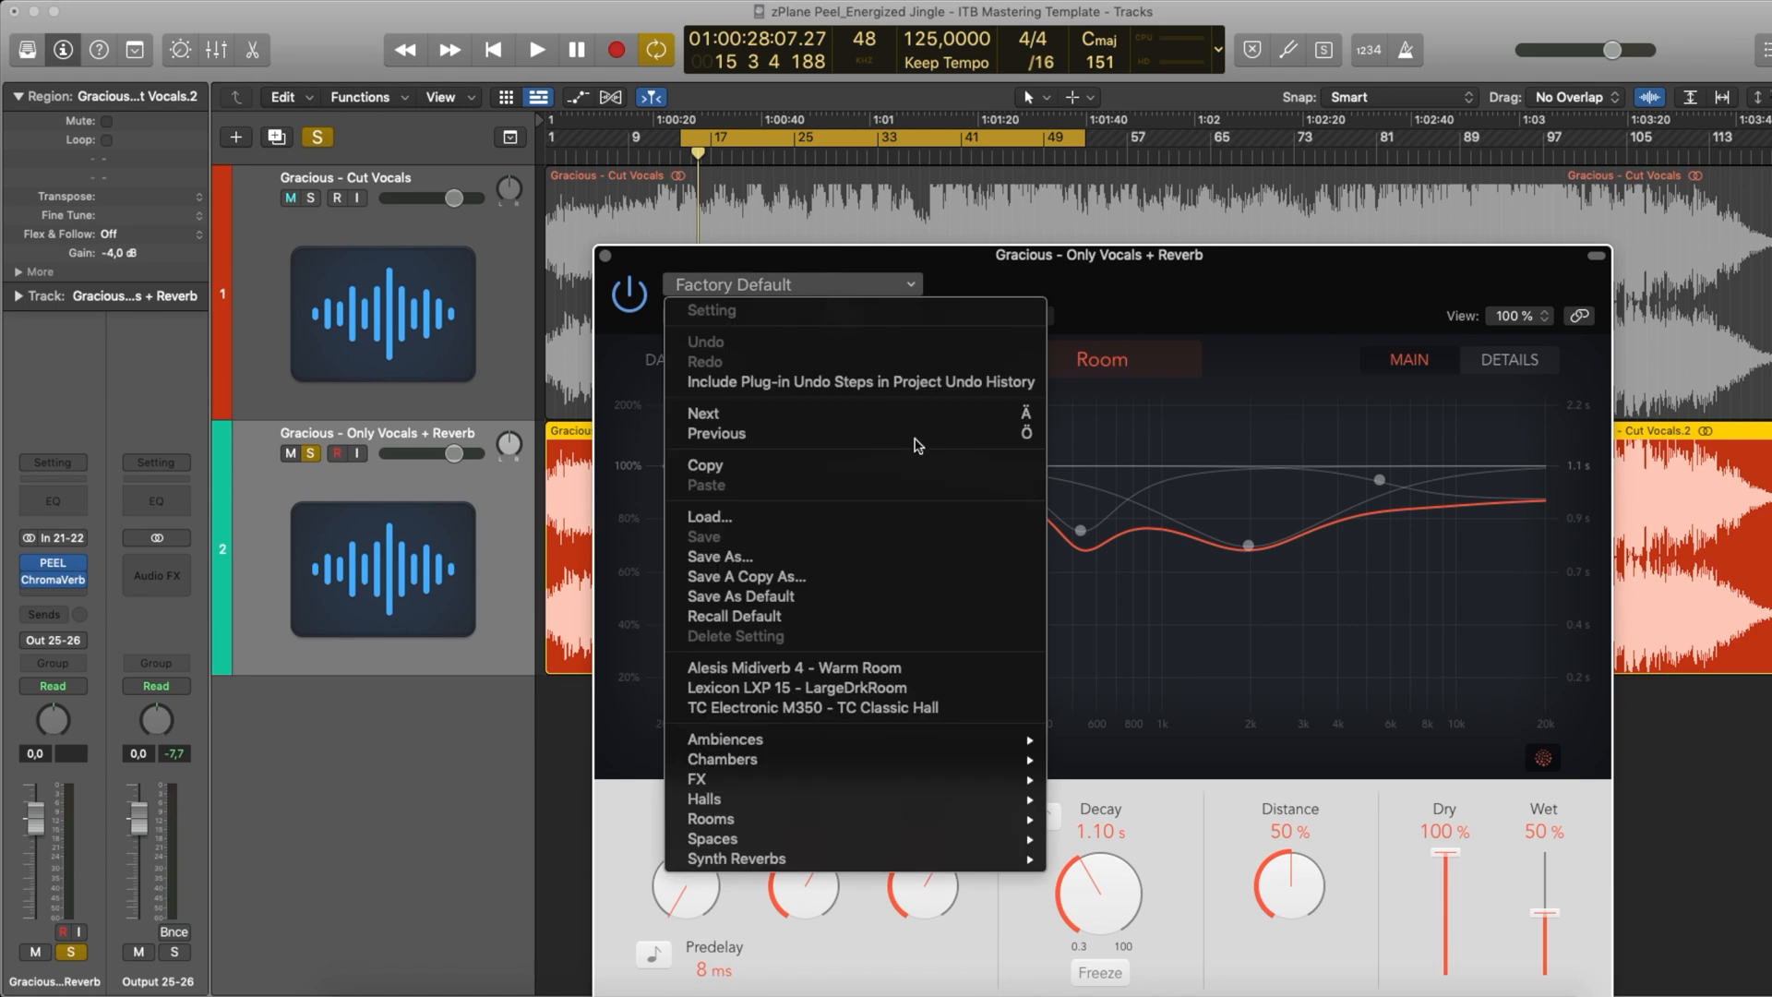
{"action": "left_click", "coordinate": [803, 708]}
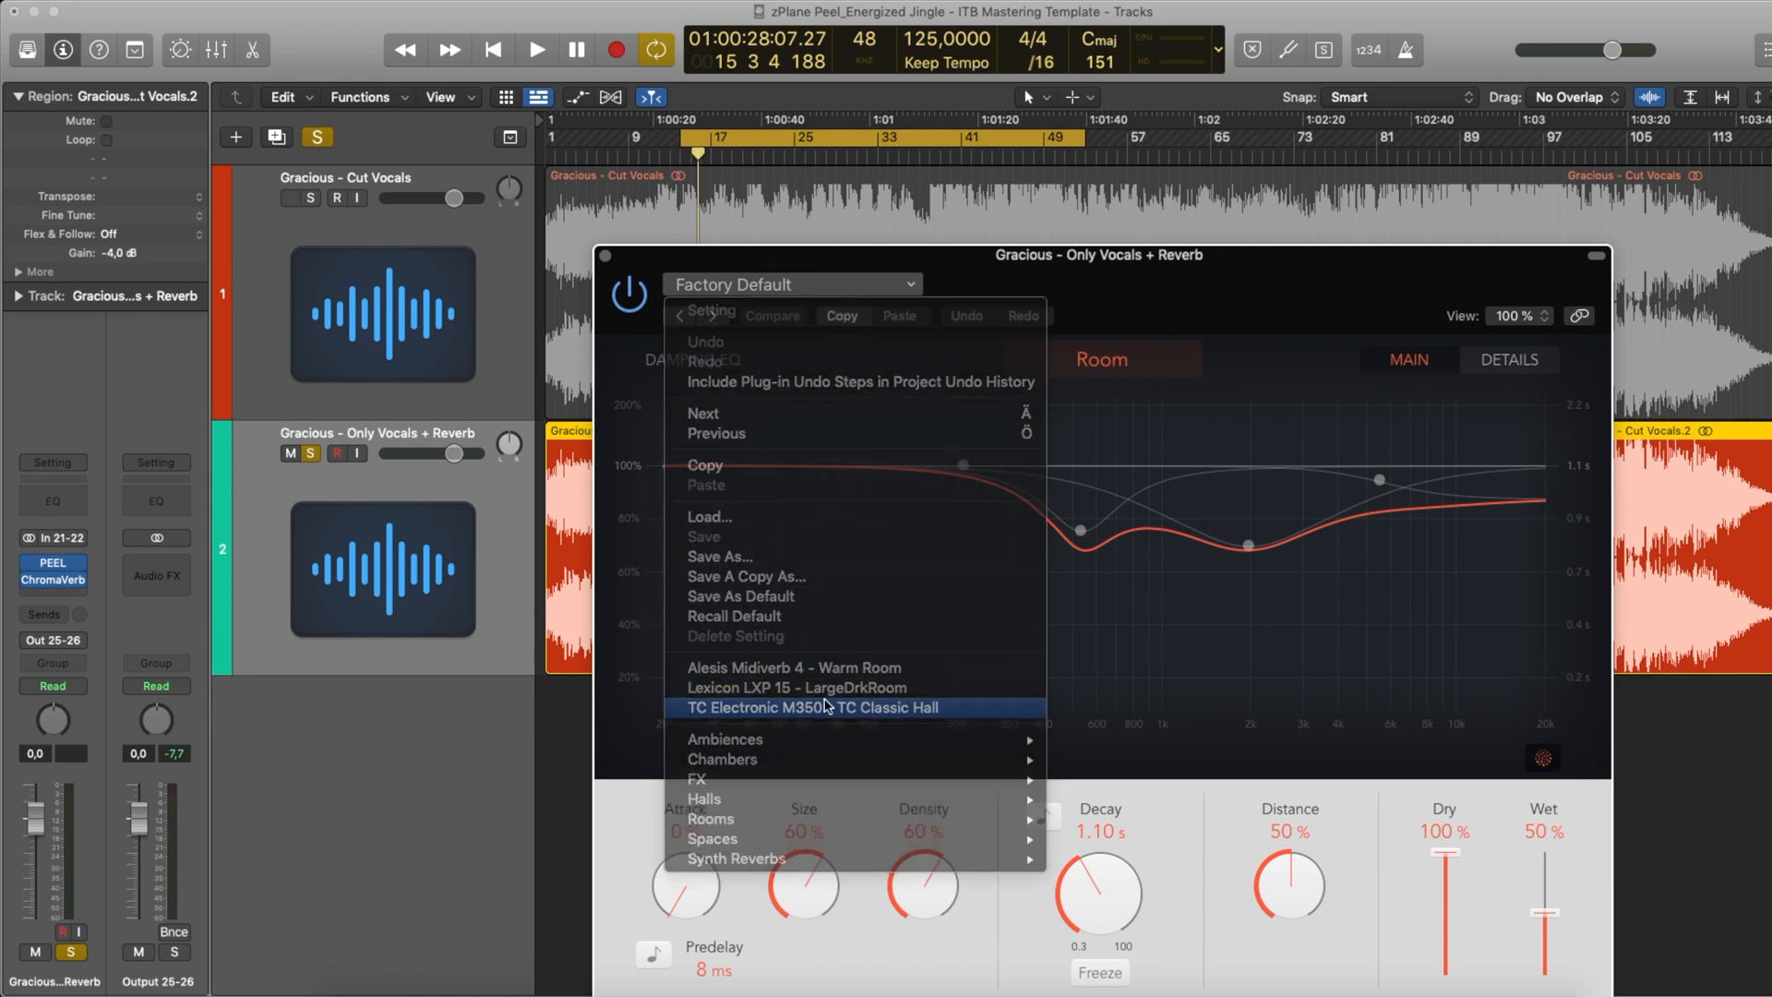
{"action": "left_click_drag", "start_coordinate": [1055, 268], "coordinate": [929, 148]}
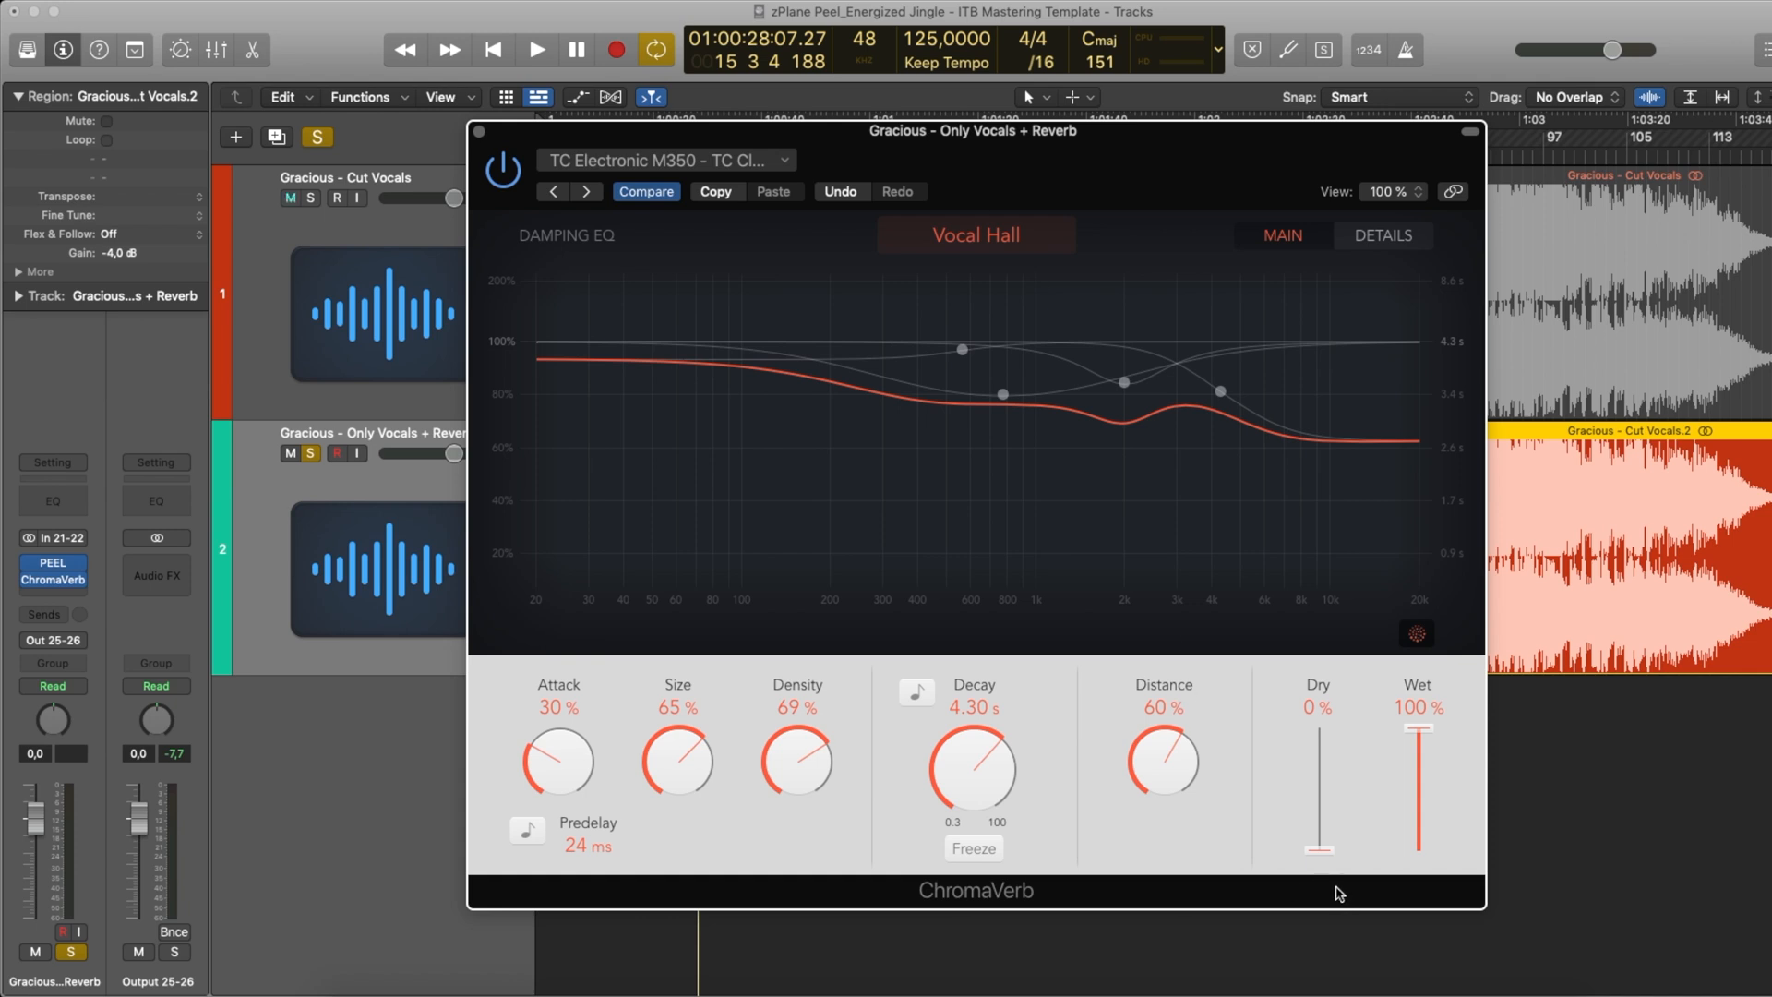
Step: Set ChromaVerb to 100 % dry and, while auditioning the soloed vocals from 0 % wet, raise the wet level to 40 %
{"action": "left_click_drag", "start_coordinate": [1321, 847], "coordinate": [1323, 740]}
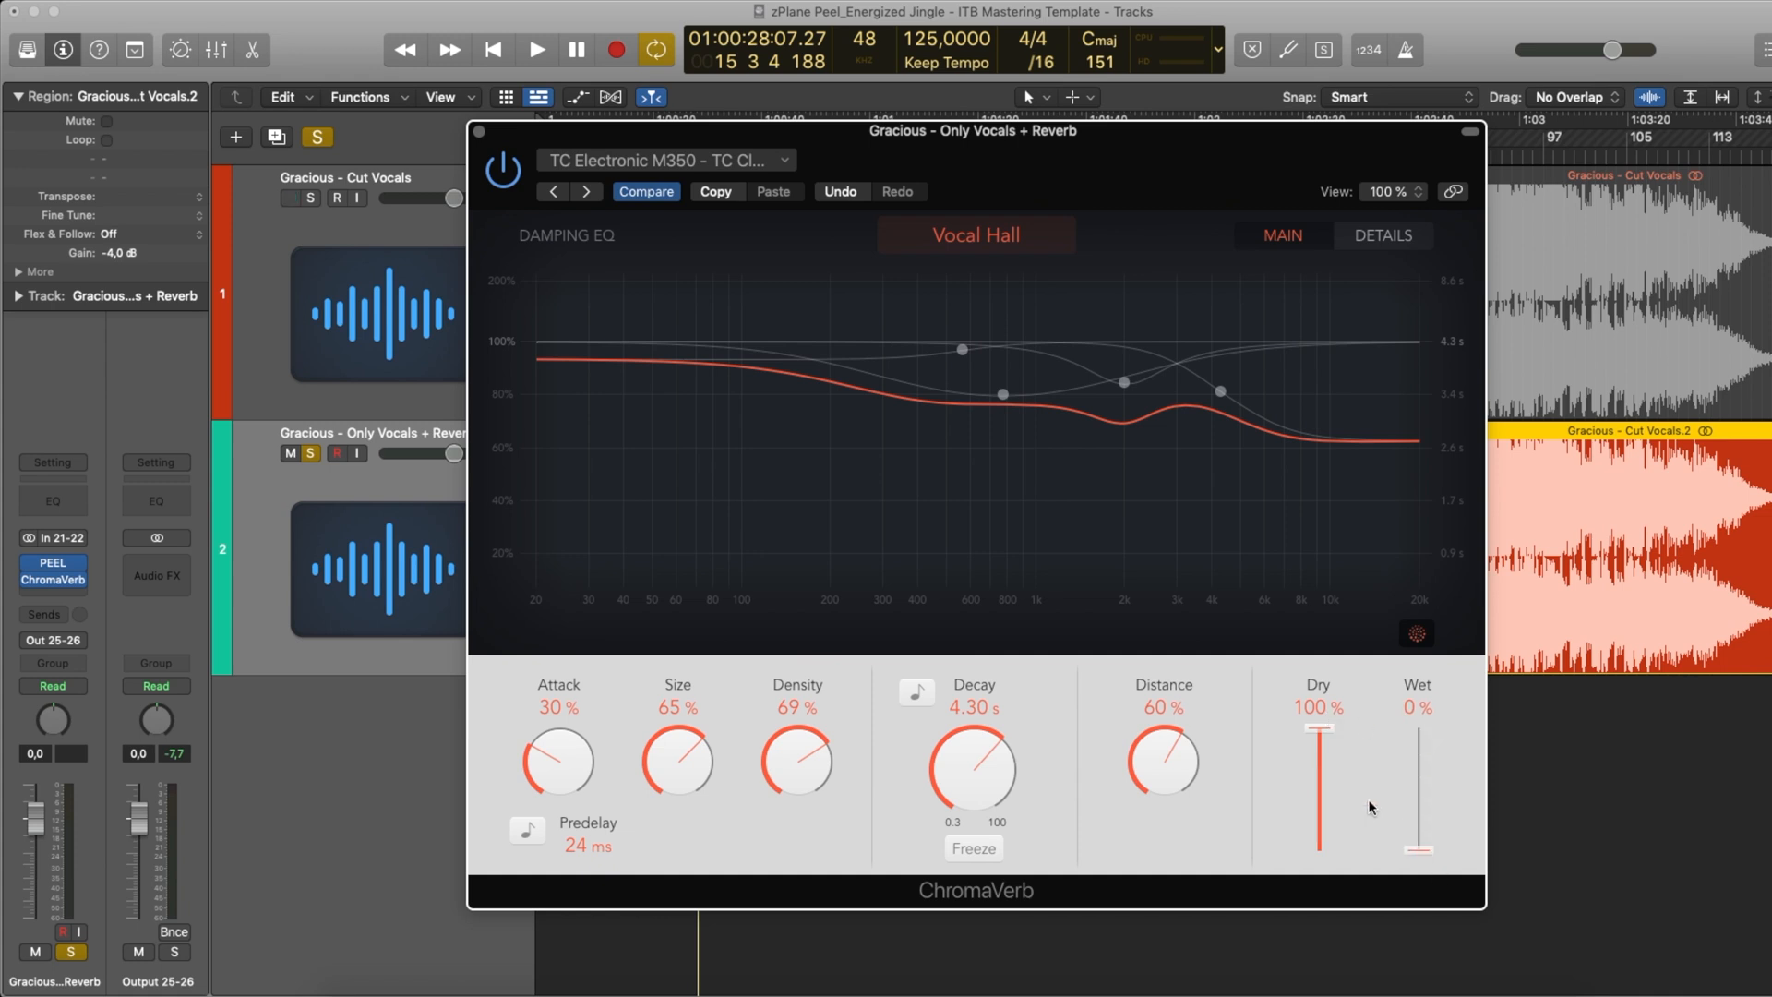
{"action": "key", "text": "space"}
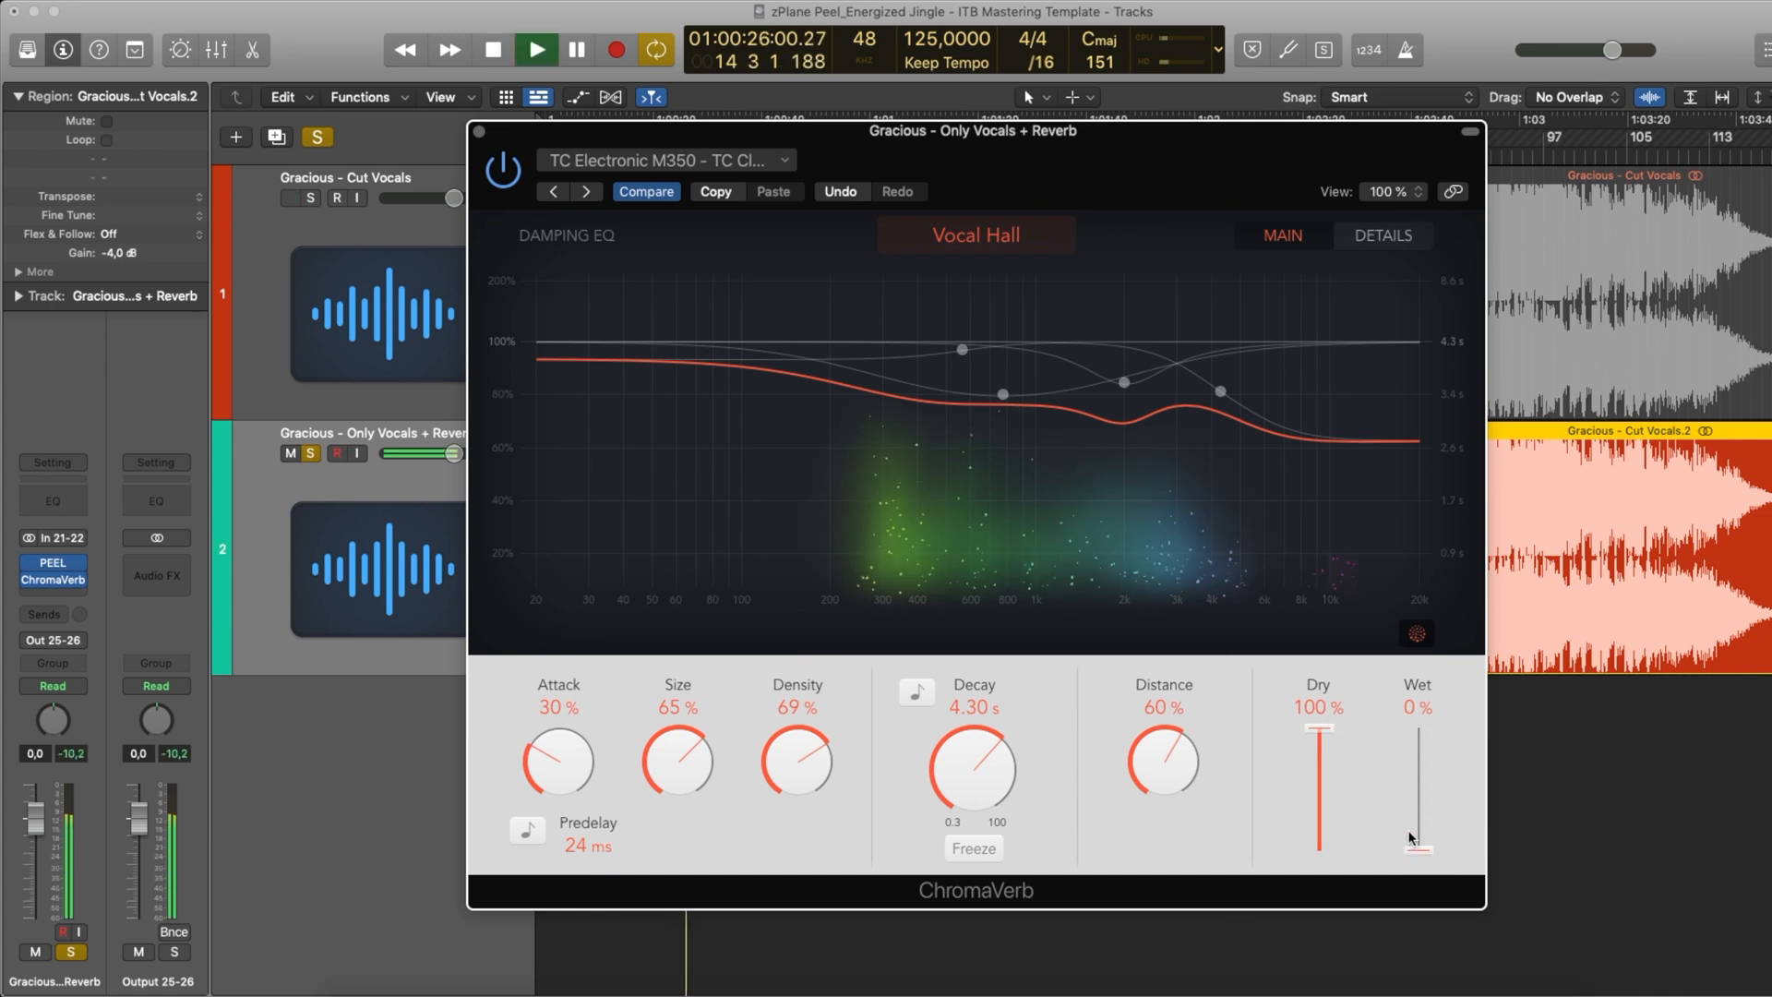
{"action": "left_click_drag", "start_coordinate": [1425, 845], "coordinate": [1427, 794]}
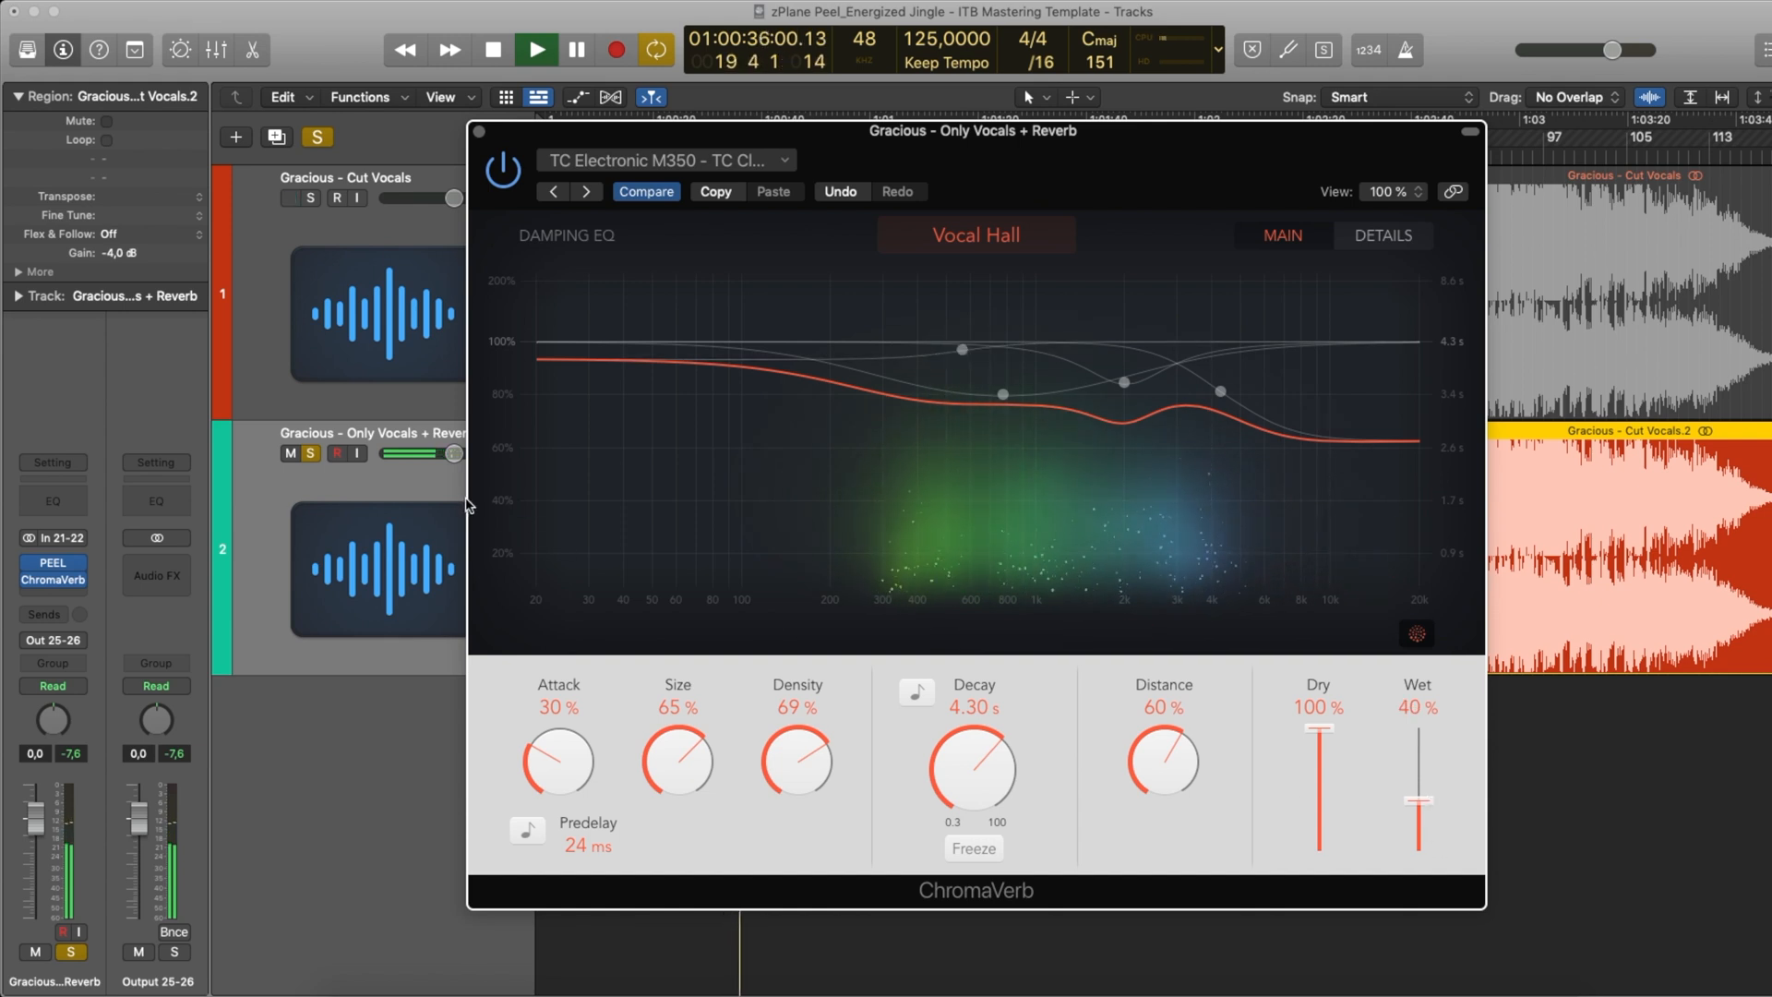
{"action": "key", "text": "space"}
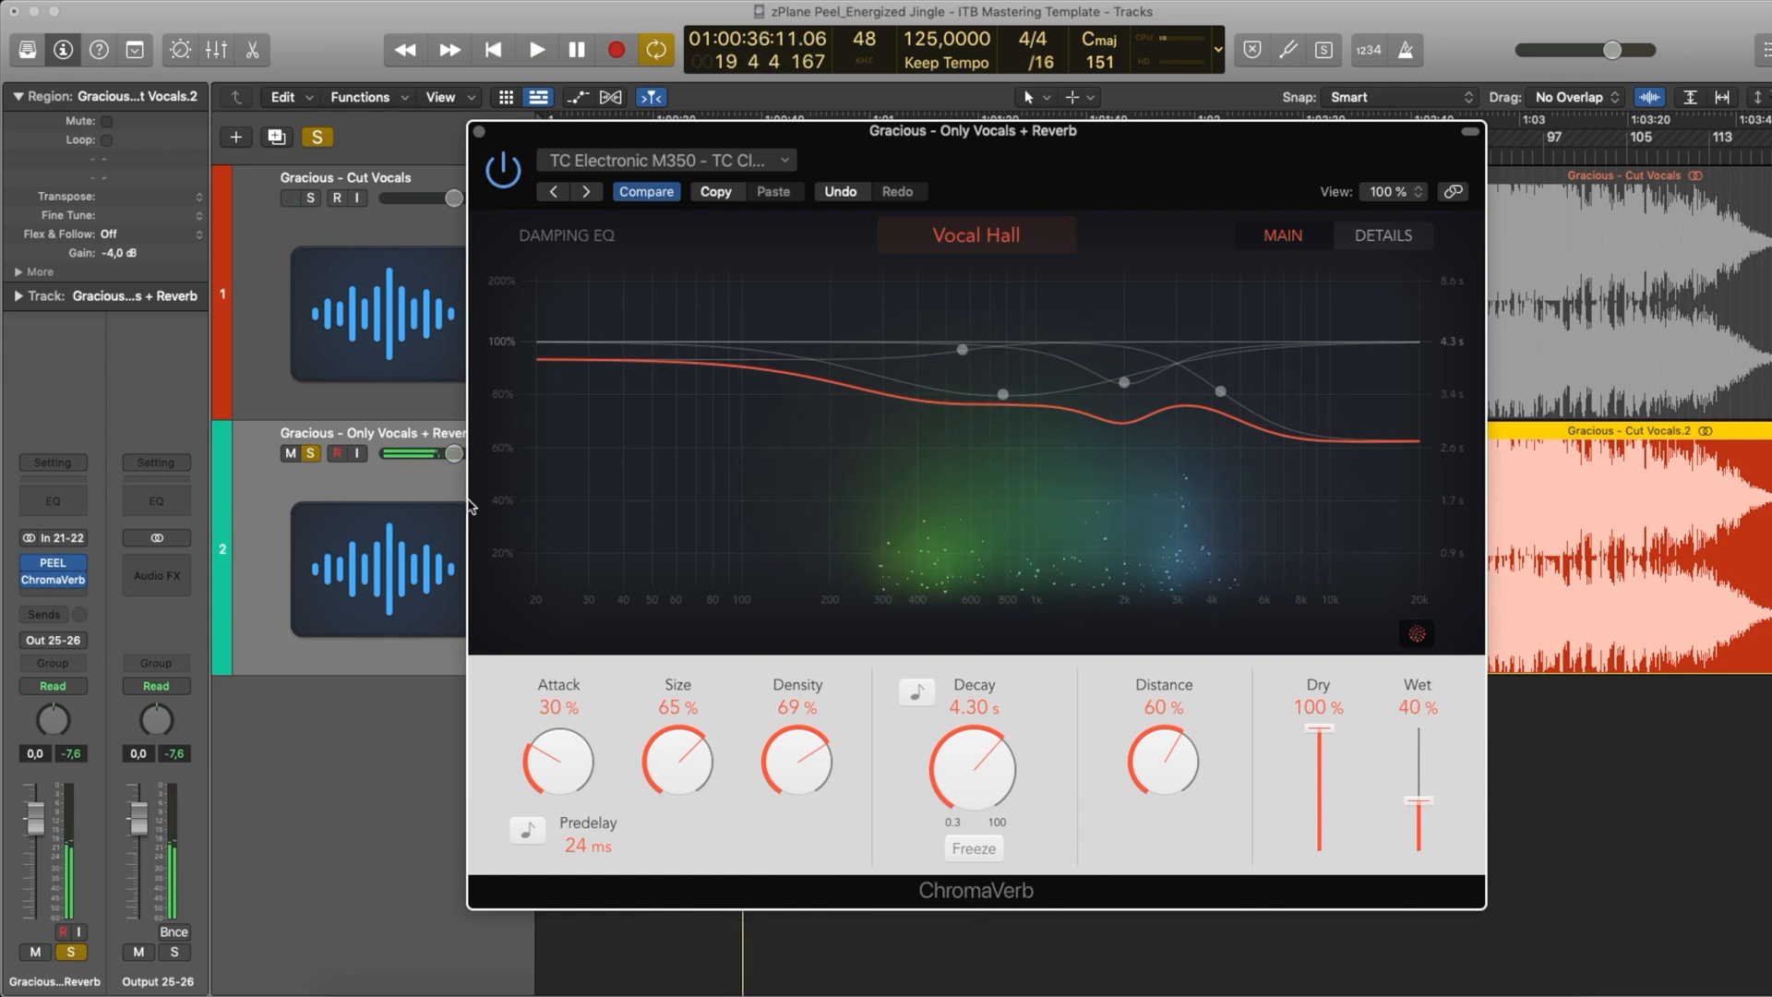
Step: Unsolo the Only Vocals + Reverb track, play both tracks together and close the ChromaVerb window
{"action": "left_click", "coordinate": [312, 453]}
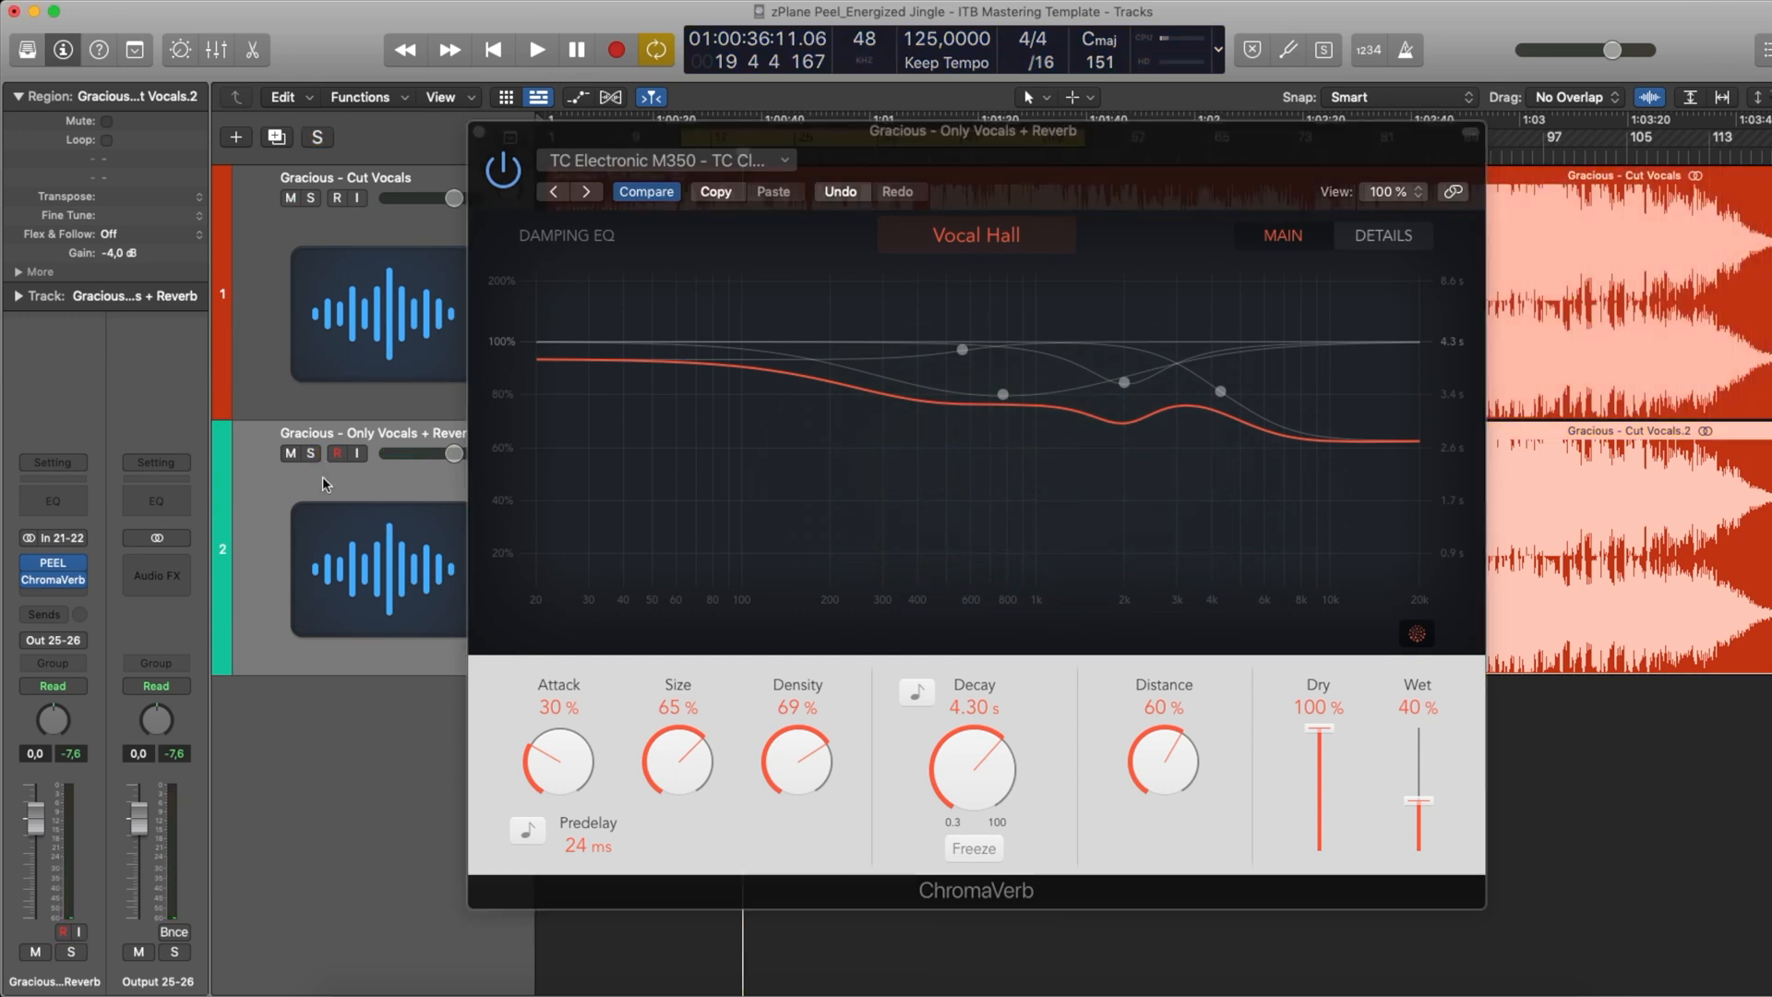
{"action": "key", "text": "space"}
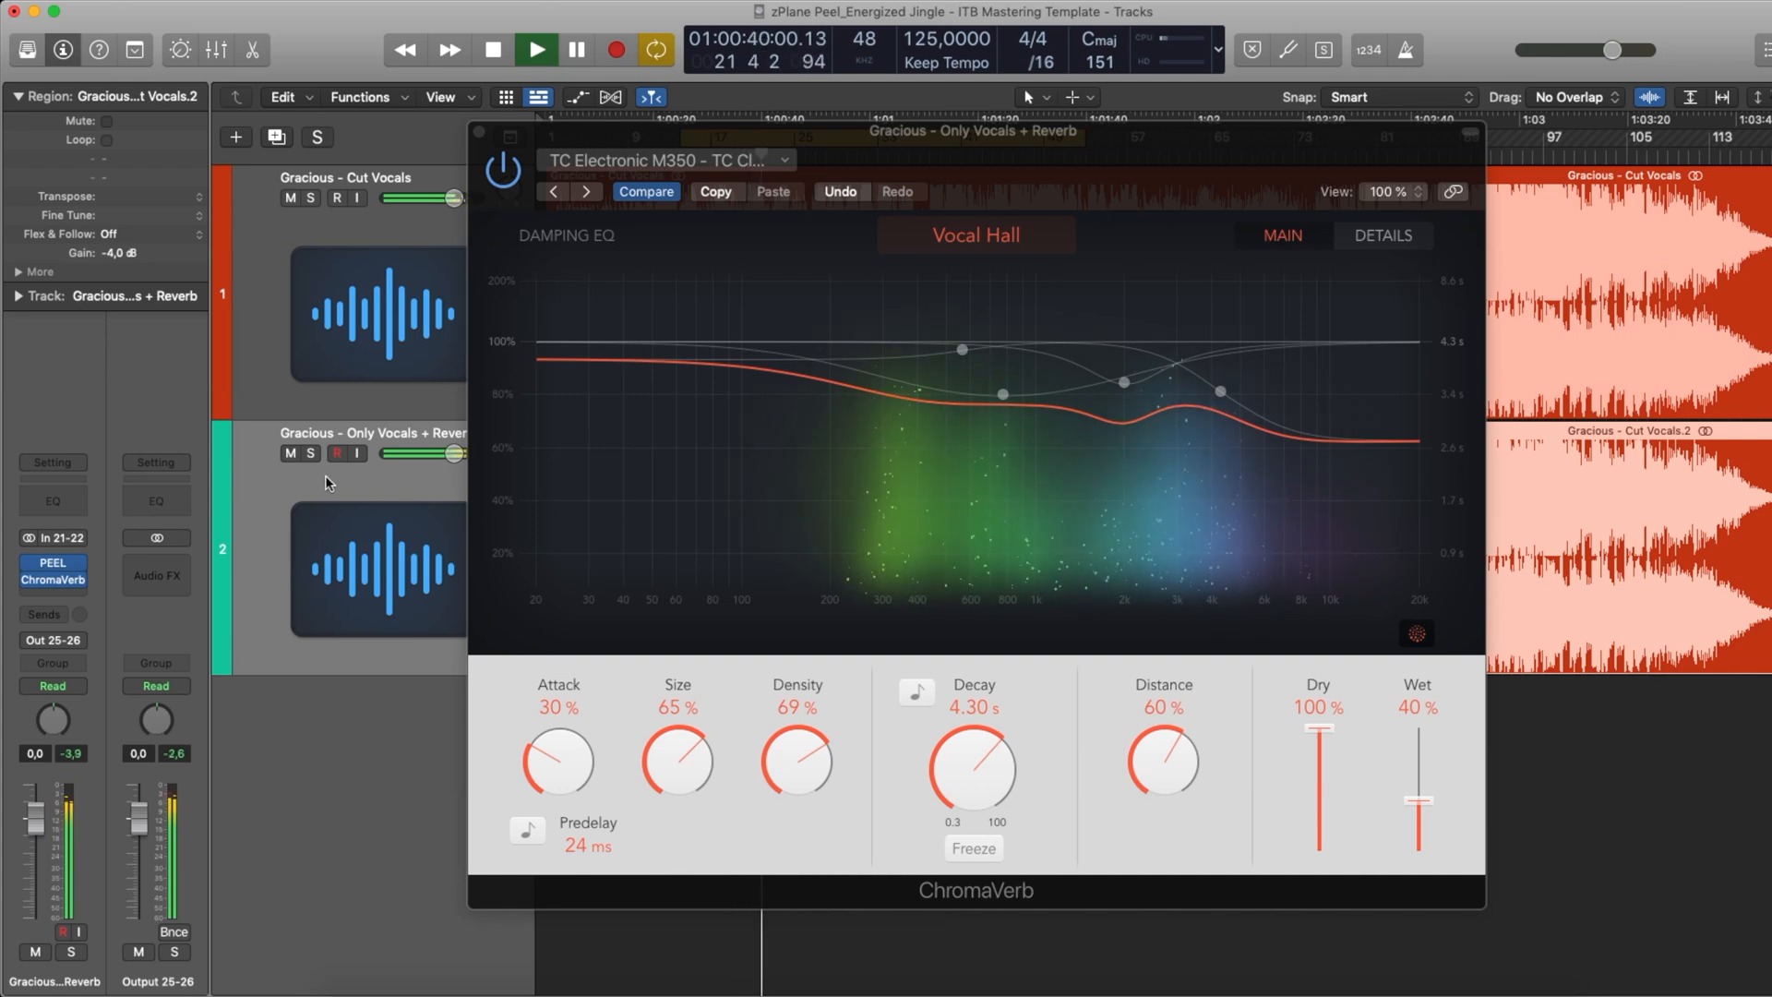
{"action": "left_click", "coordinate": [478, 134]}
Step: Reopen ChromaVerb on the Only Vocals + Reverb track, lower its wet level slightly during playback and close it
{"action": "mouse_move", "coordinate": [31, 583]}
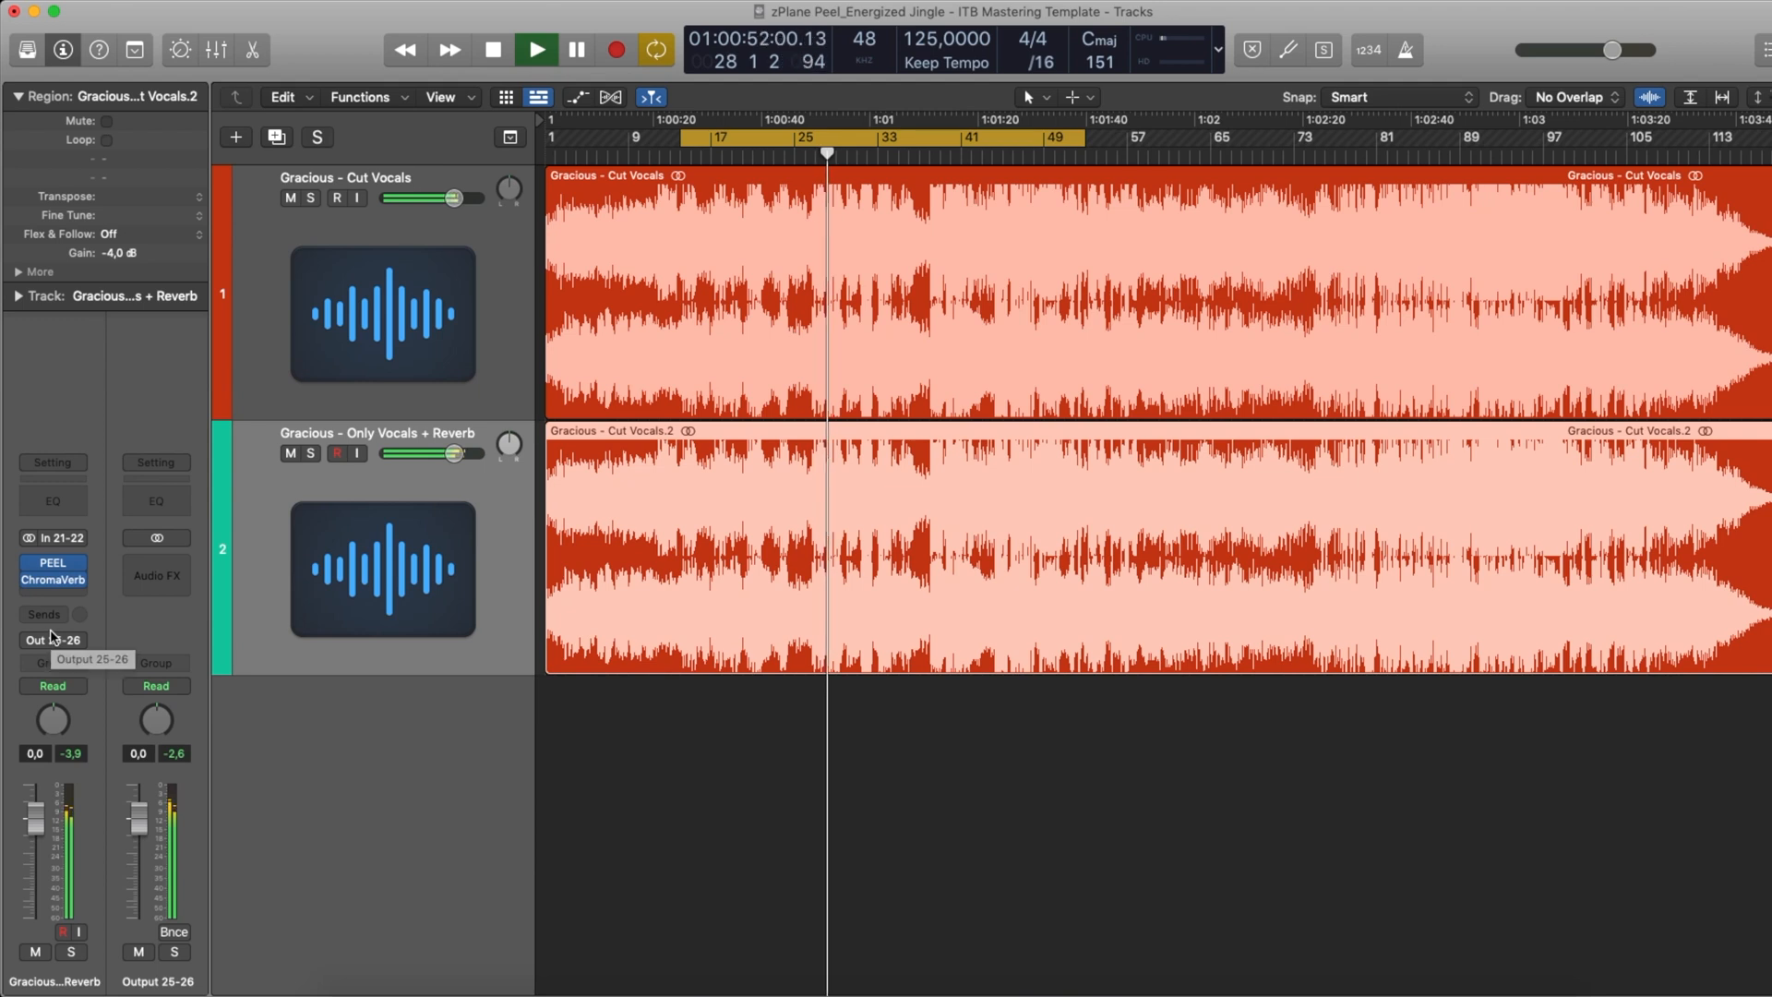
{"action": "left_click", "coordinate": [57, 592]}
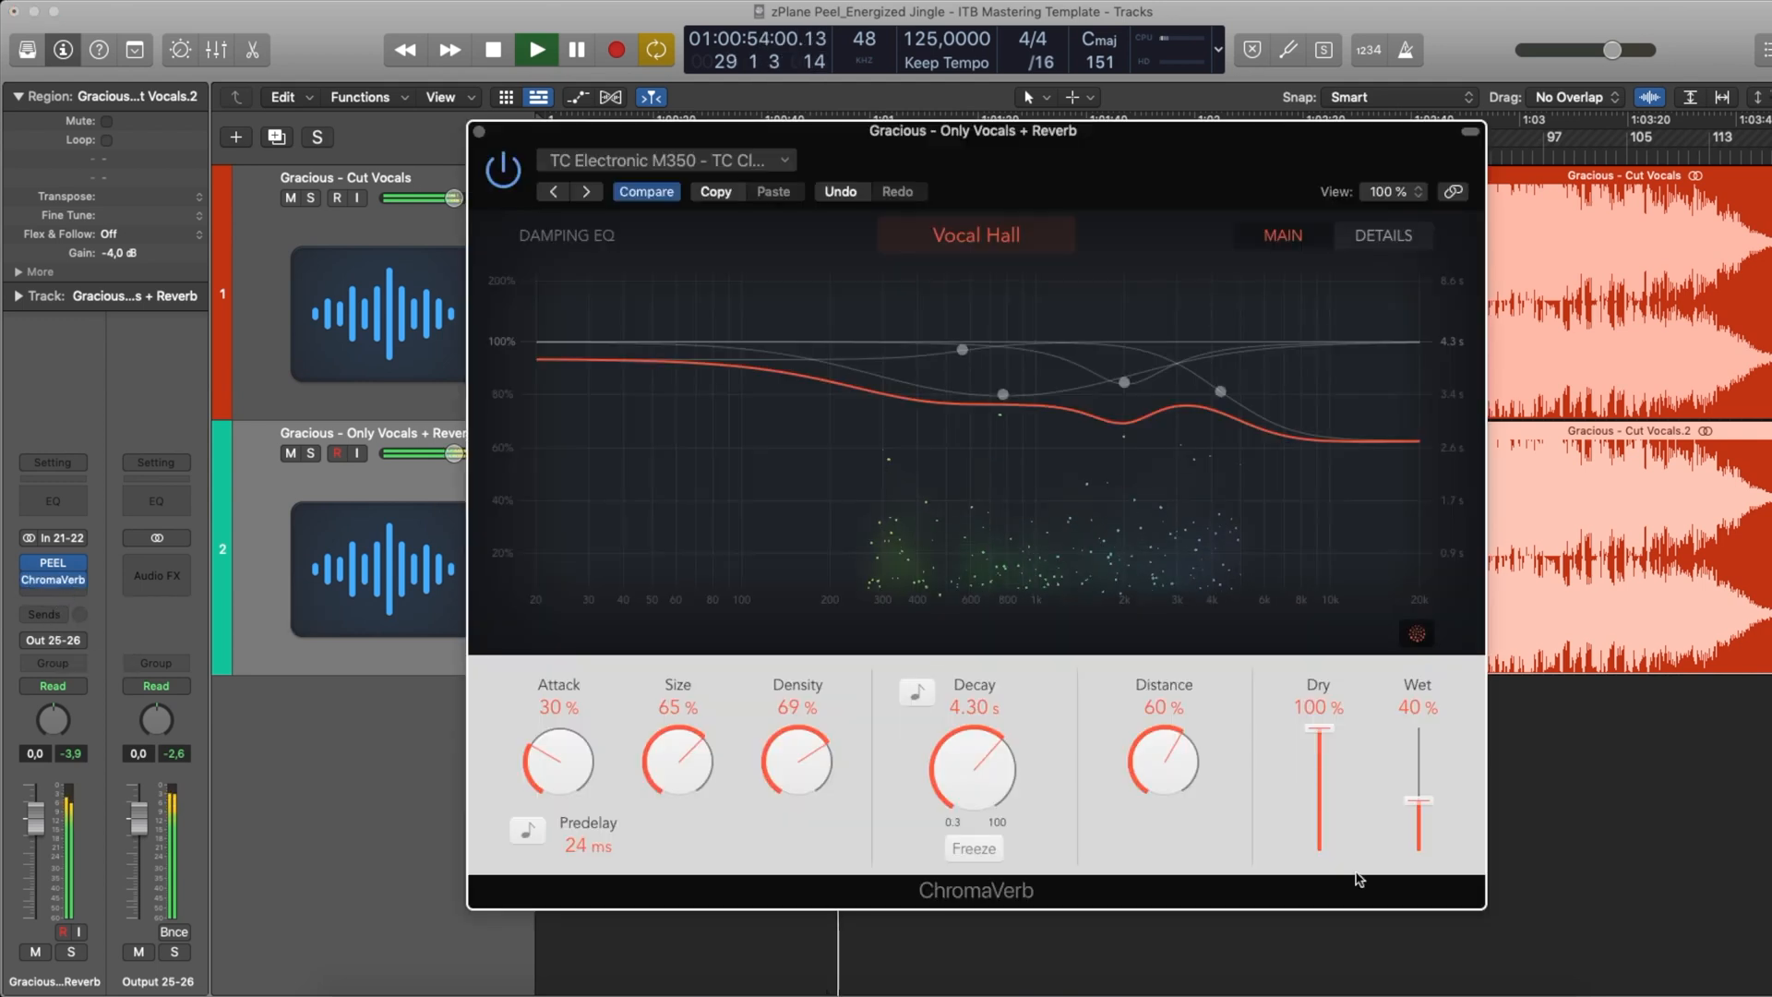
{"action": "left_click_drag", "start_coordinate": [1435, 803], "coordinate": [1432, 811]}
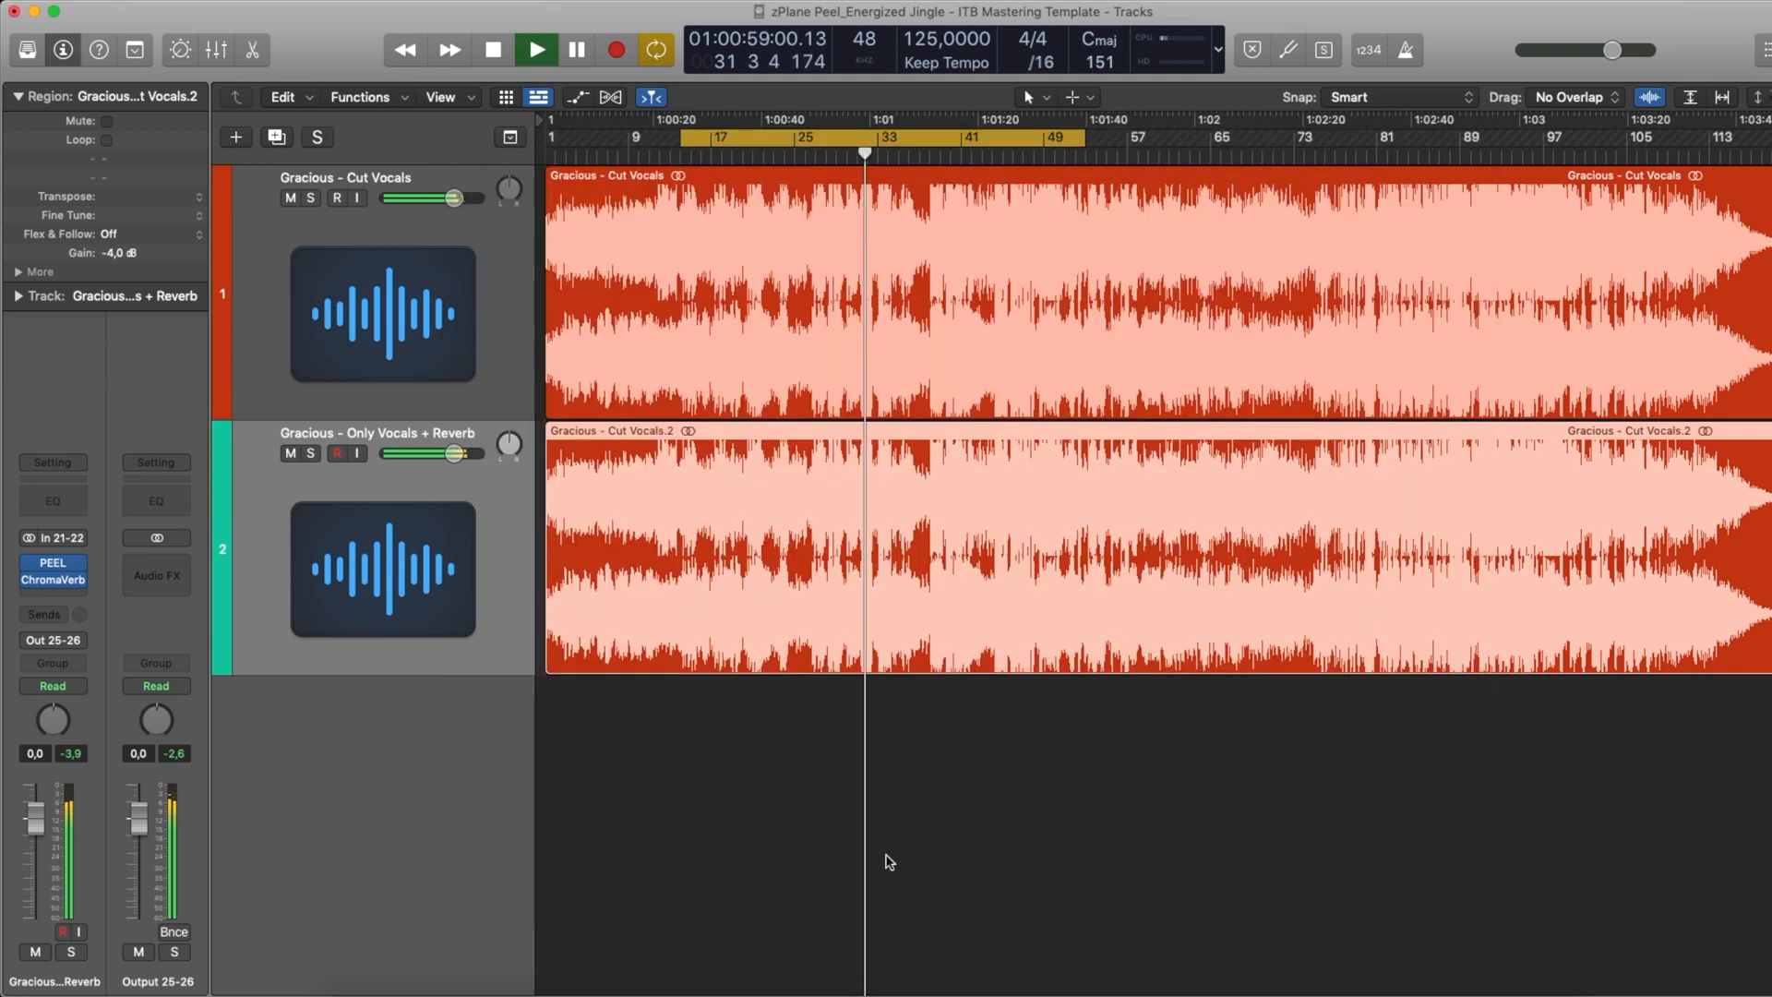
{"action": "left_click", "coordinate": [479, 135]}
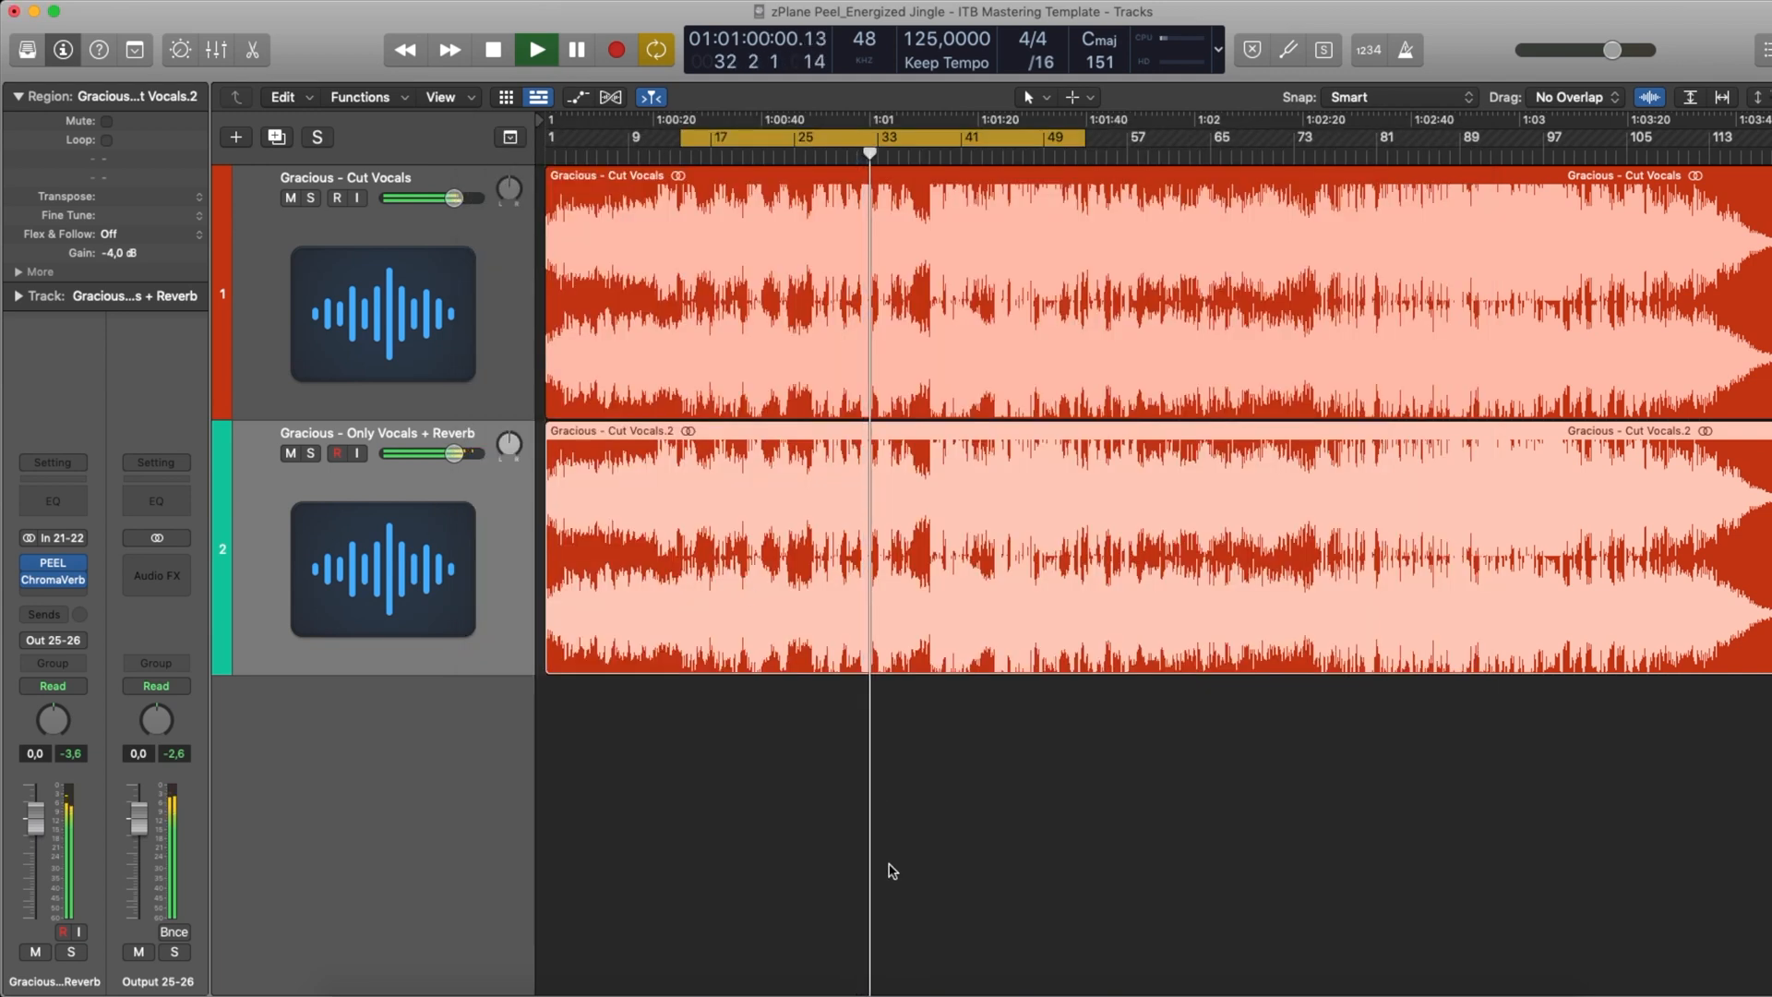